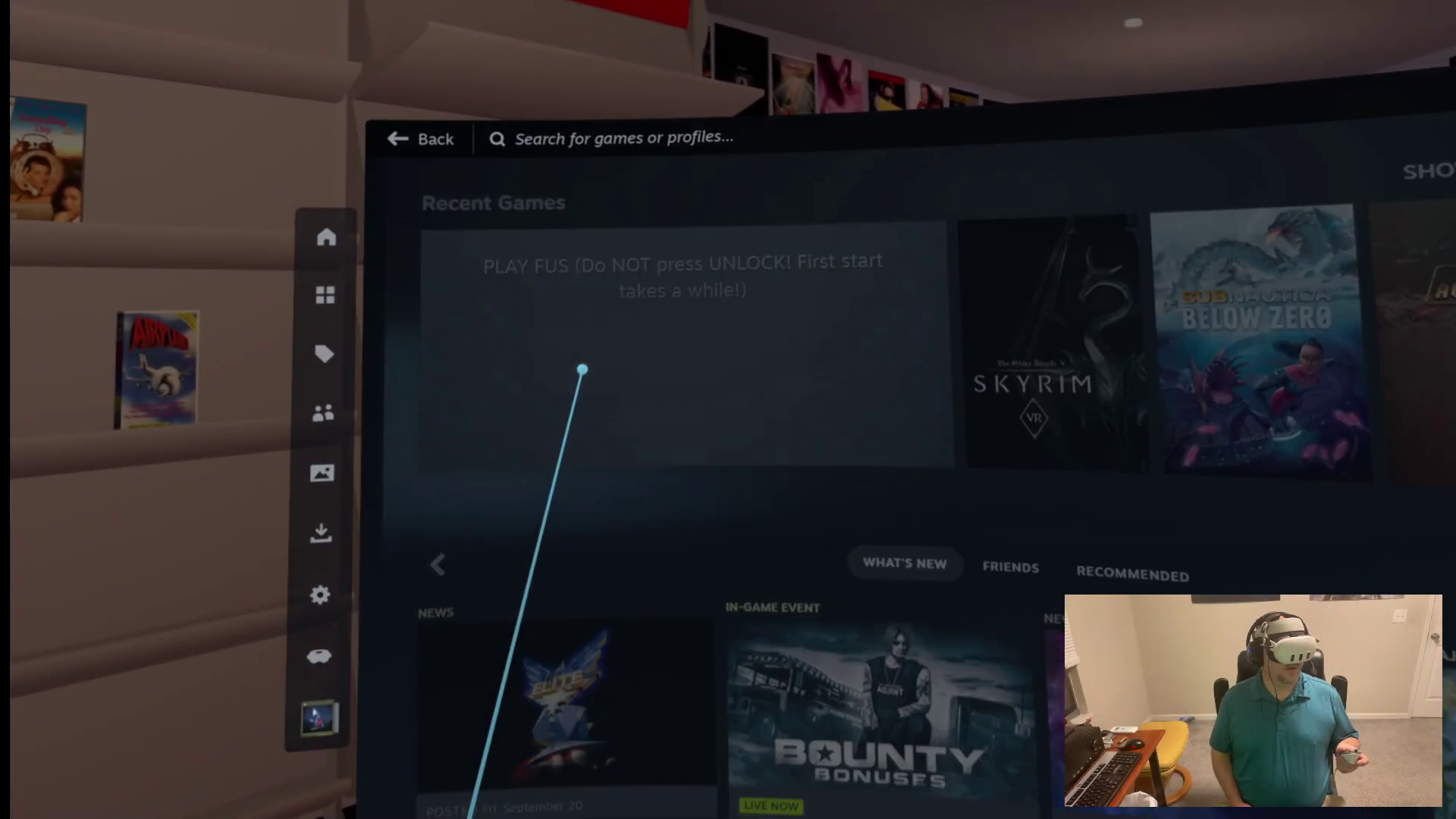
Open the PLAY FUS entry among the recent games in the Steam VR library and launch it
click(579, 367)
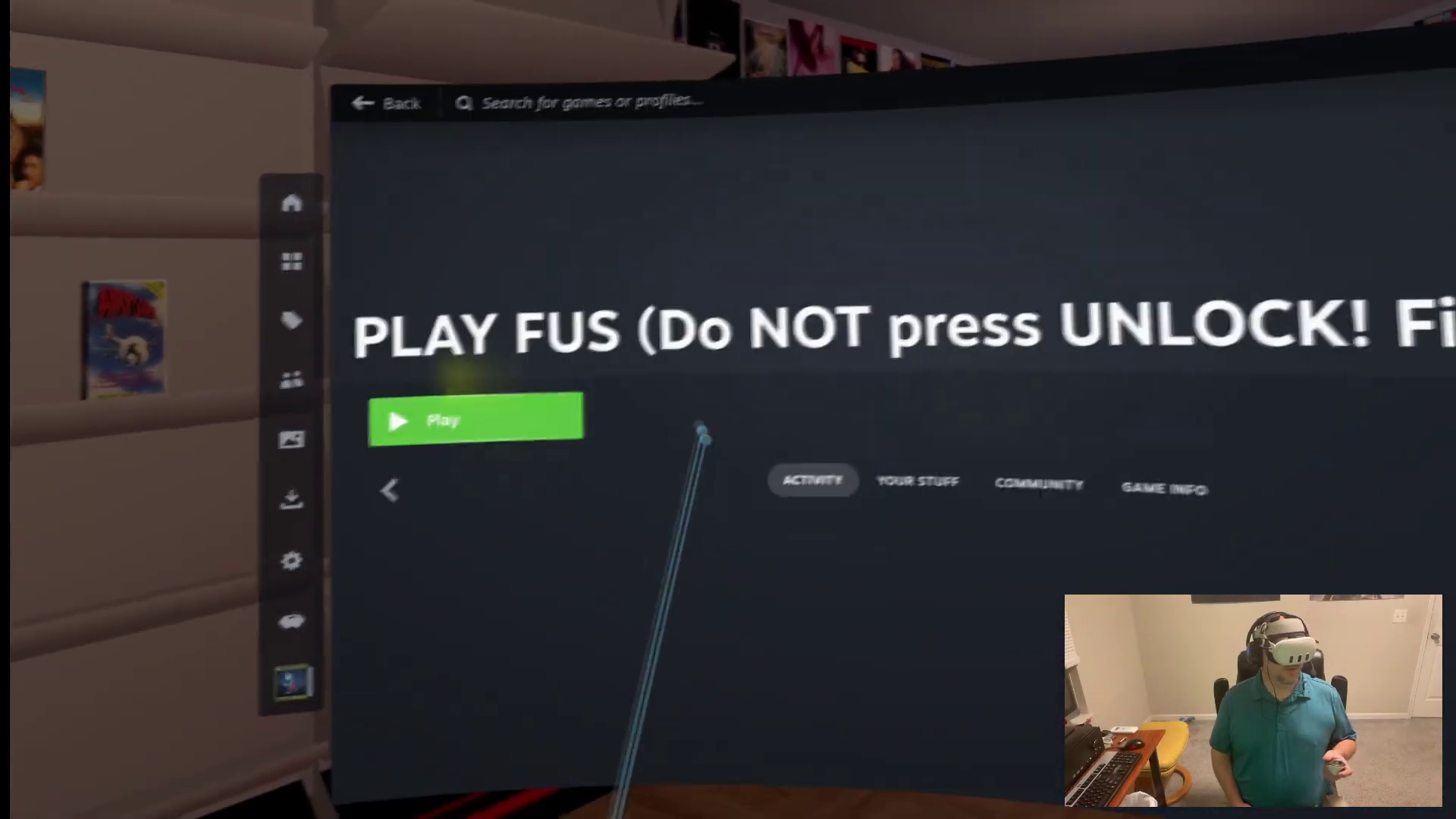
click(521, 412)
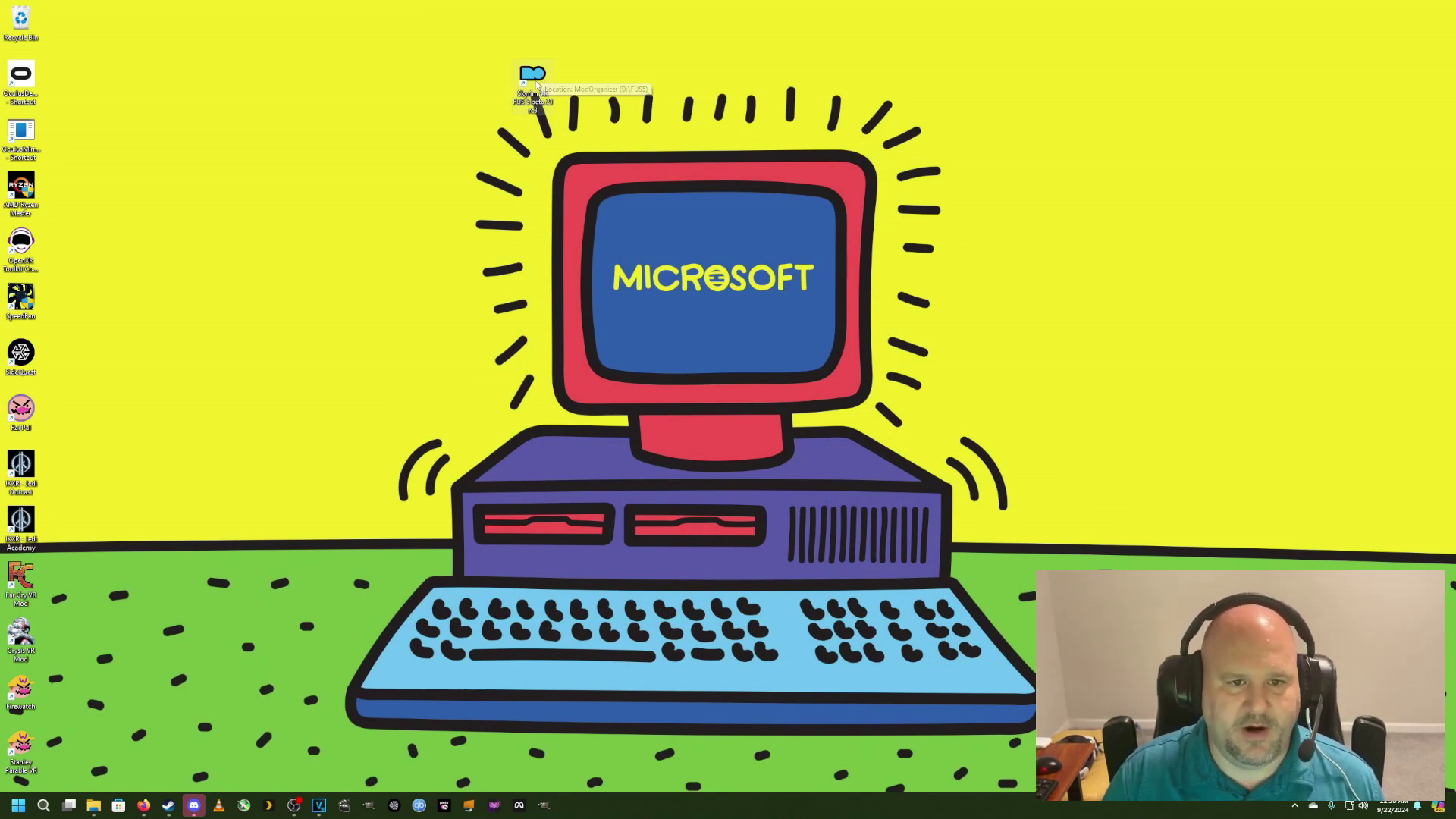
Open Mod Organizer from the Skyrim VR FUS 5 desktop shortcut and maximize its window
drag(581, 807, 524, 76)
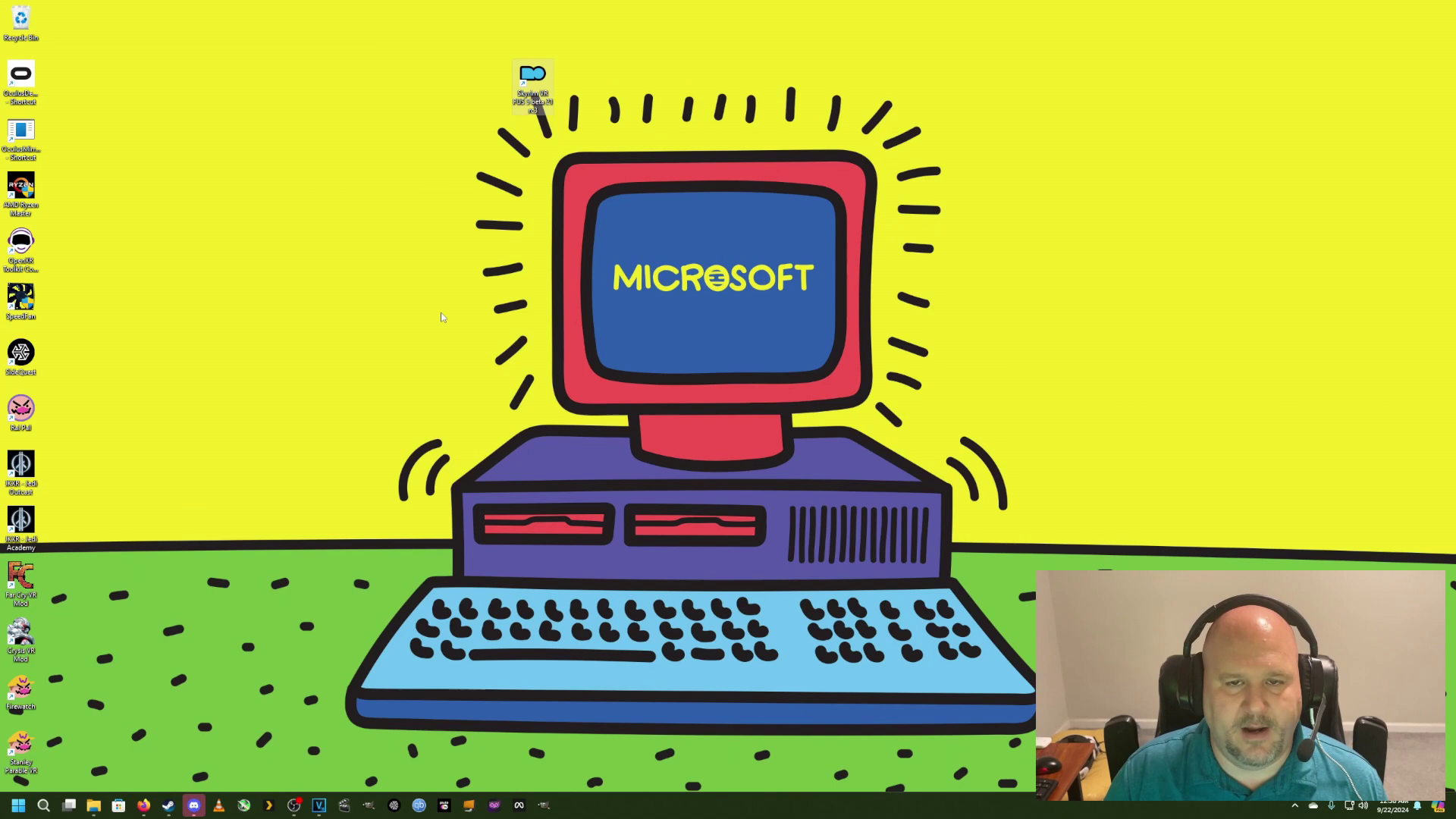
double_click(538, 84)
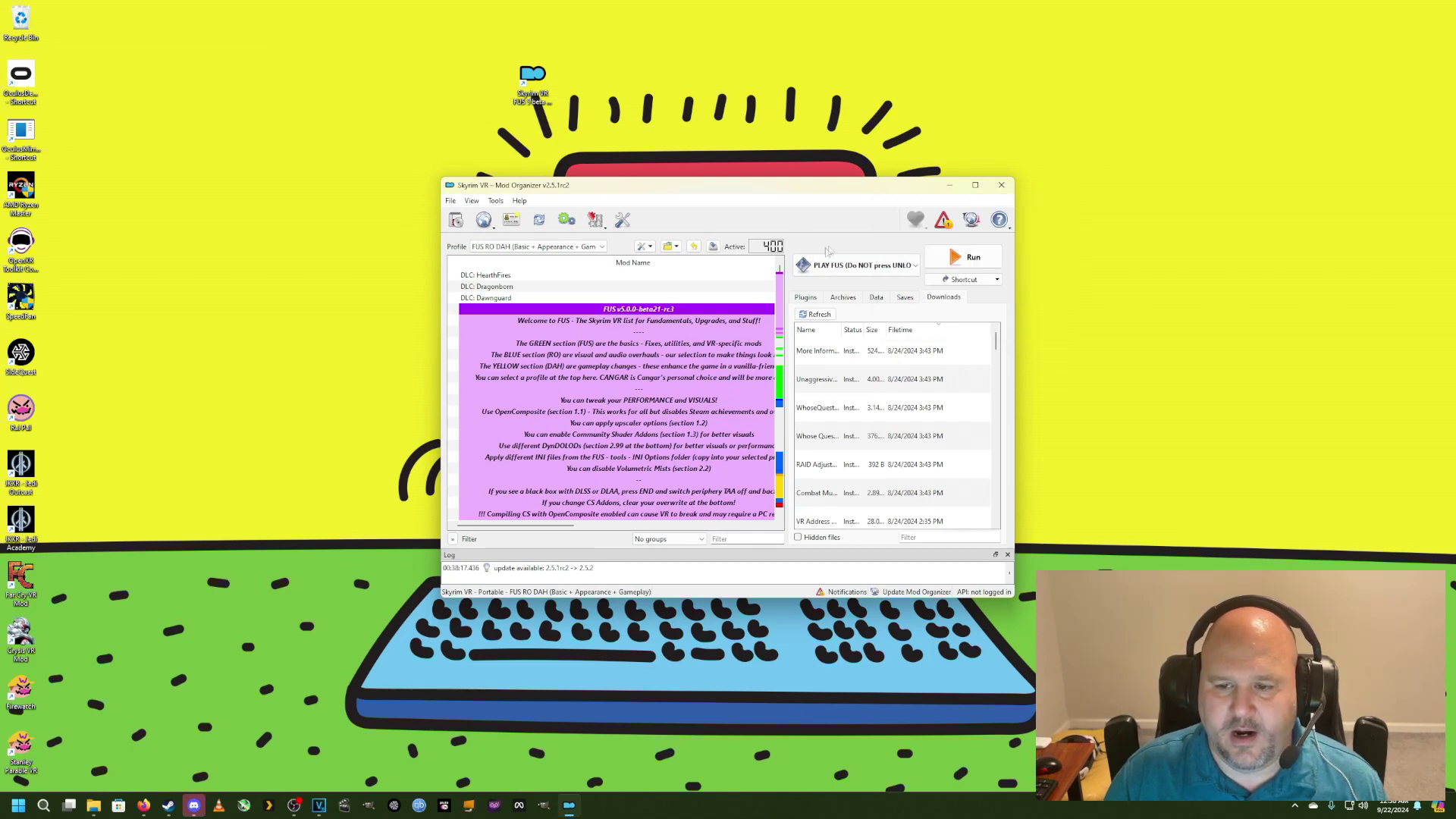
click(983, 186)
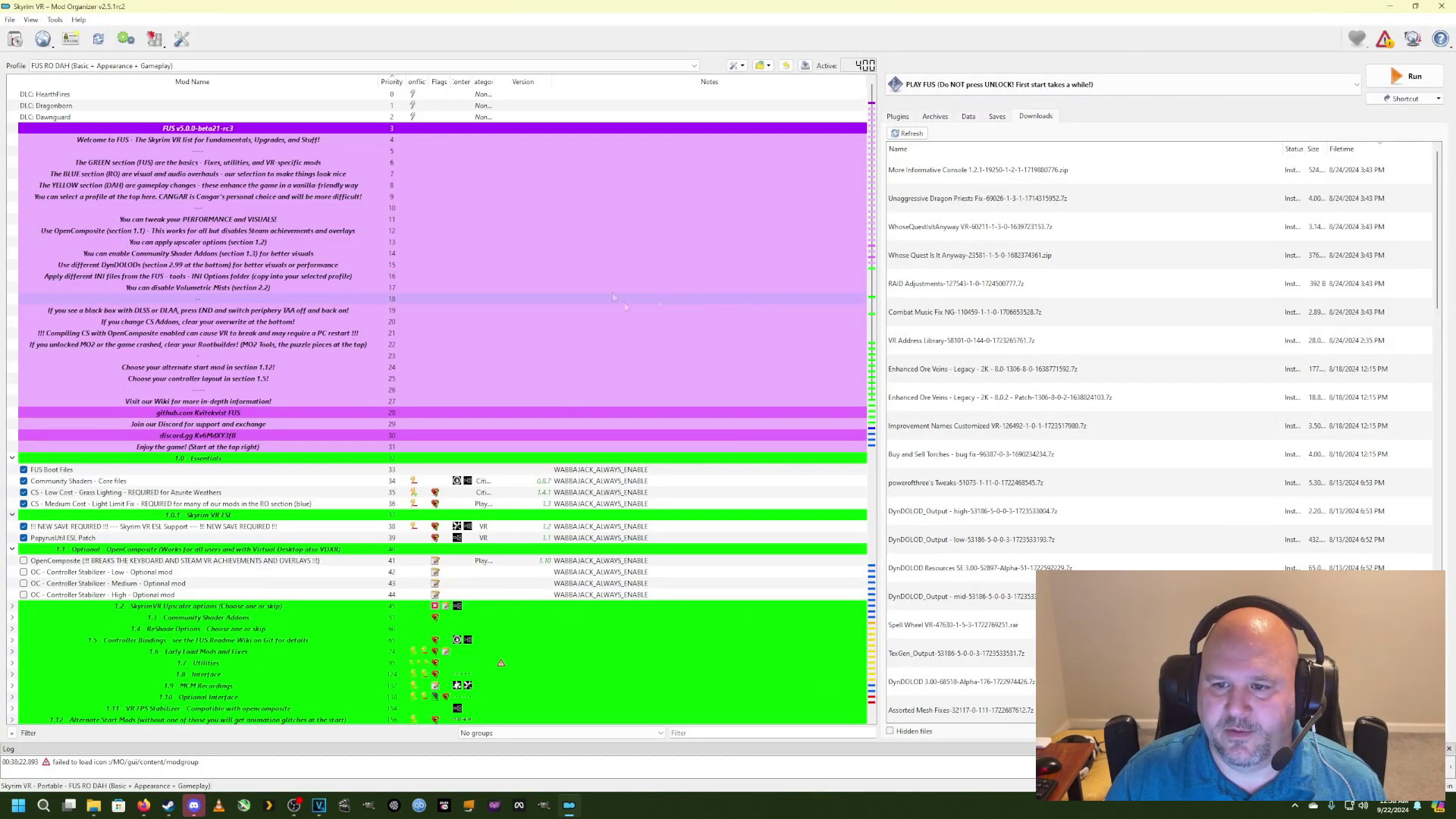
Create a desktop shortcut for the PLAY FUS executable, close Mod Organizer, and place the shortcut below the Skyrim VR FUS 5 one
scroll(110, 528, down, 3)
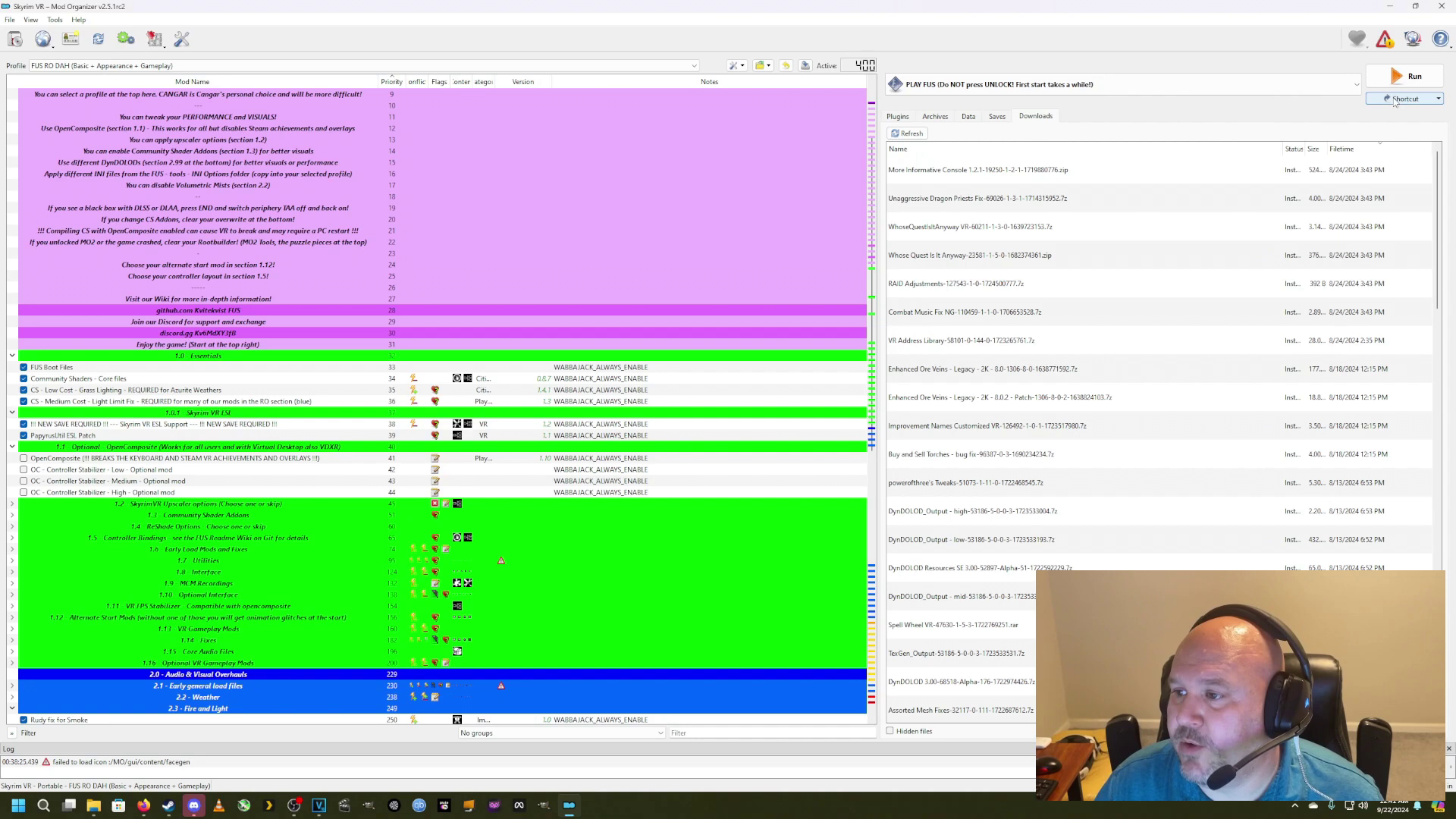
click(1394, 100)
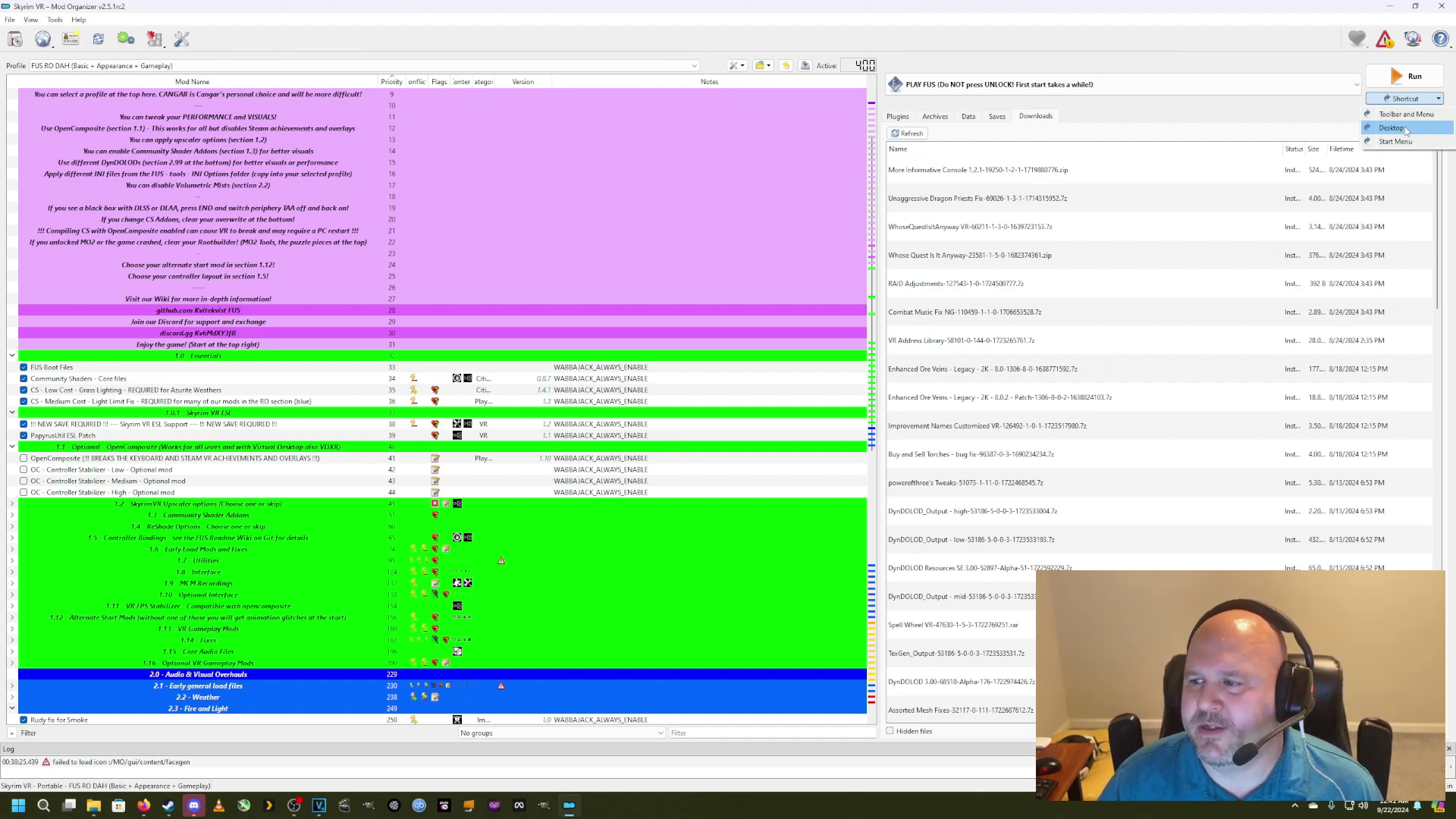
click(1405, 128)
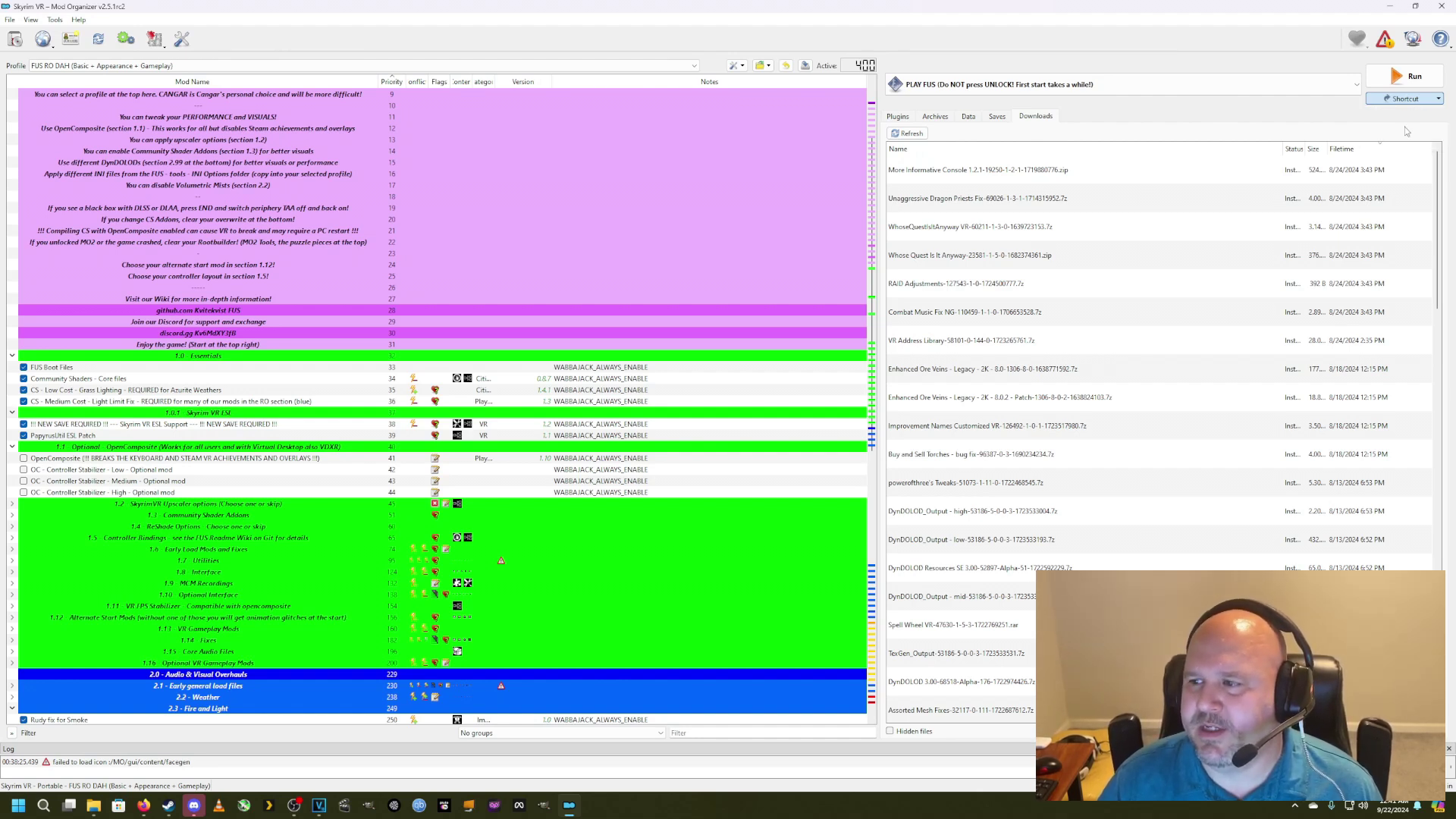
click(1448, 6)
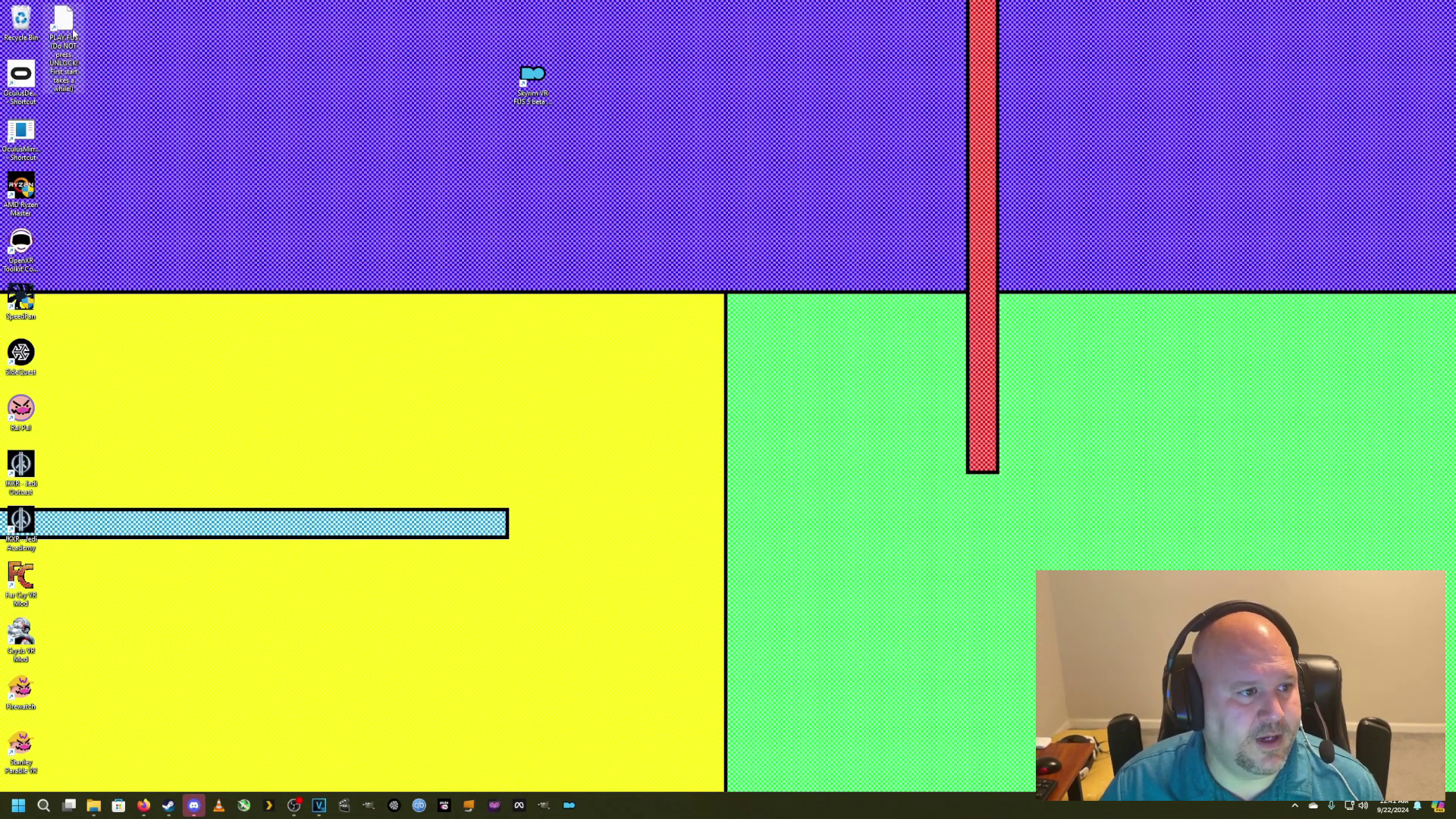
drag(68, 25, 538, 302)
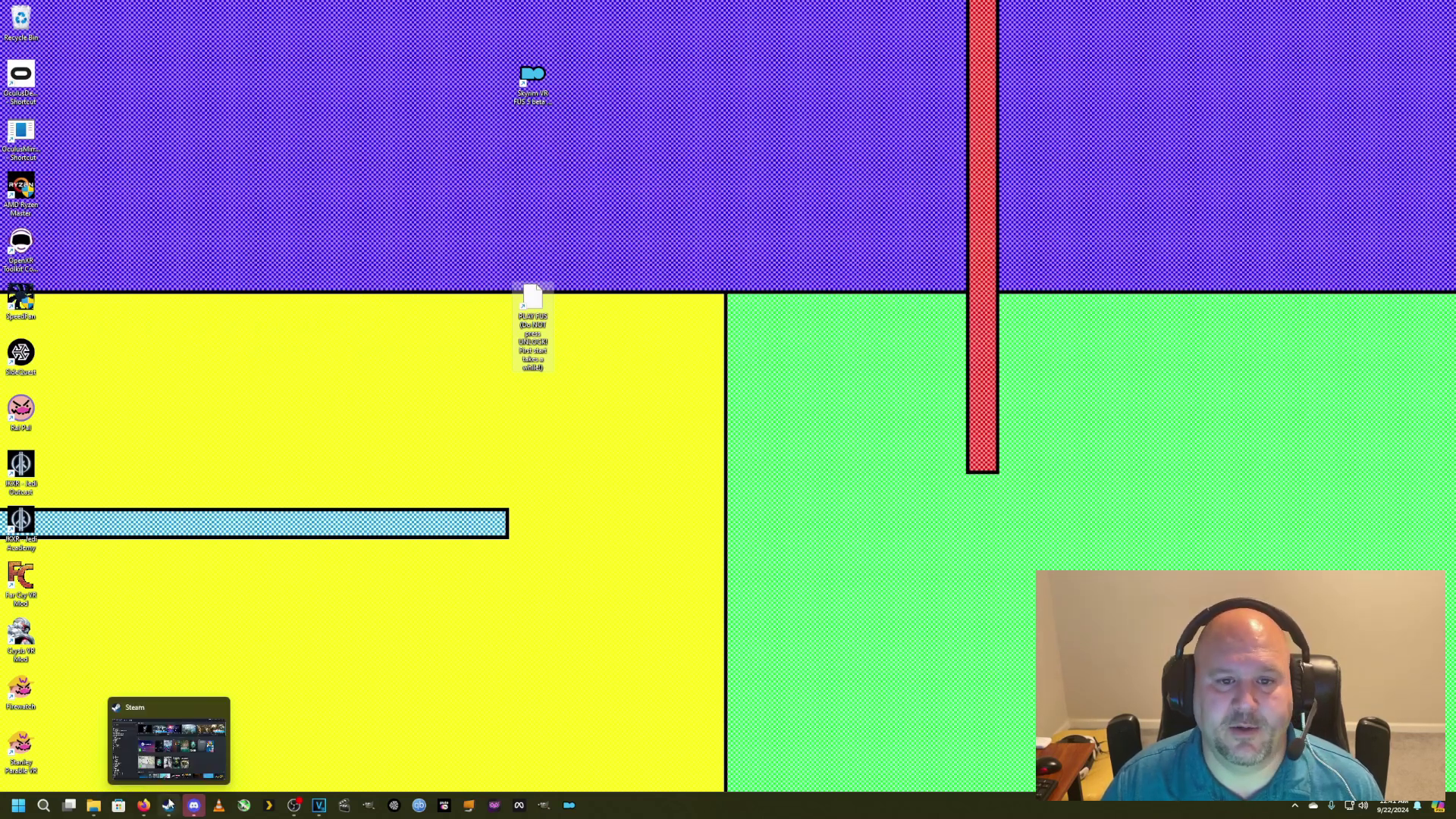
Switch to Steam and add the PLAY FUS shortcut from the Desktop folder to the library as a non-Steam game
click(170, 803)
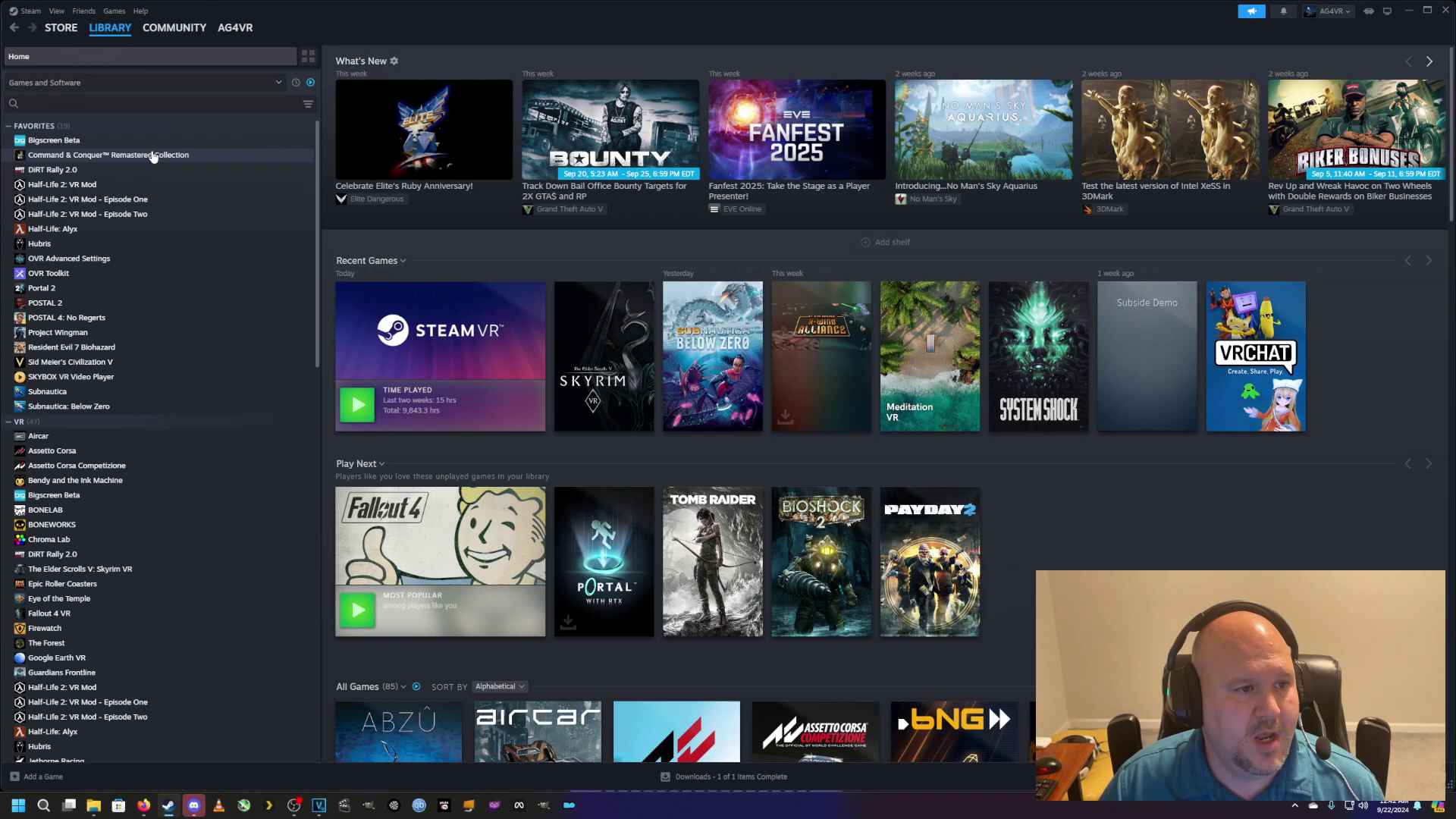
click(113, 11)
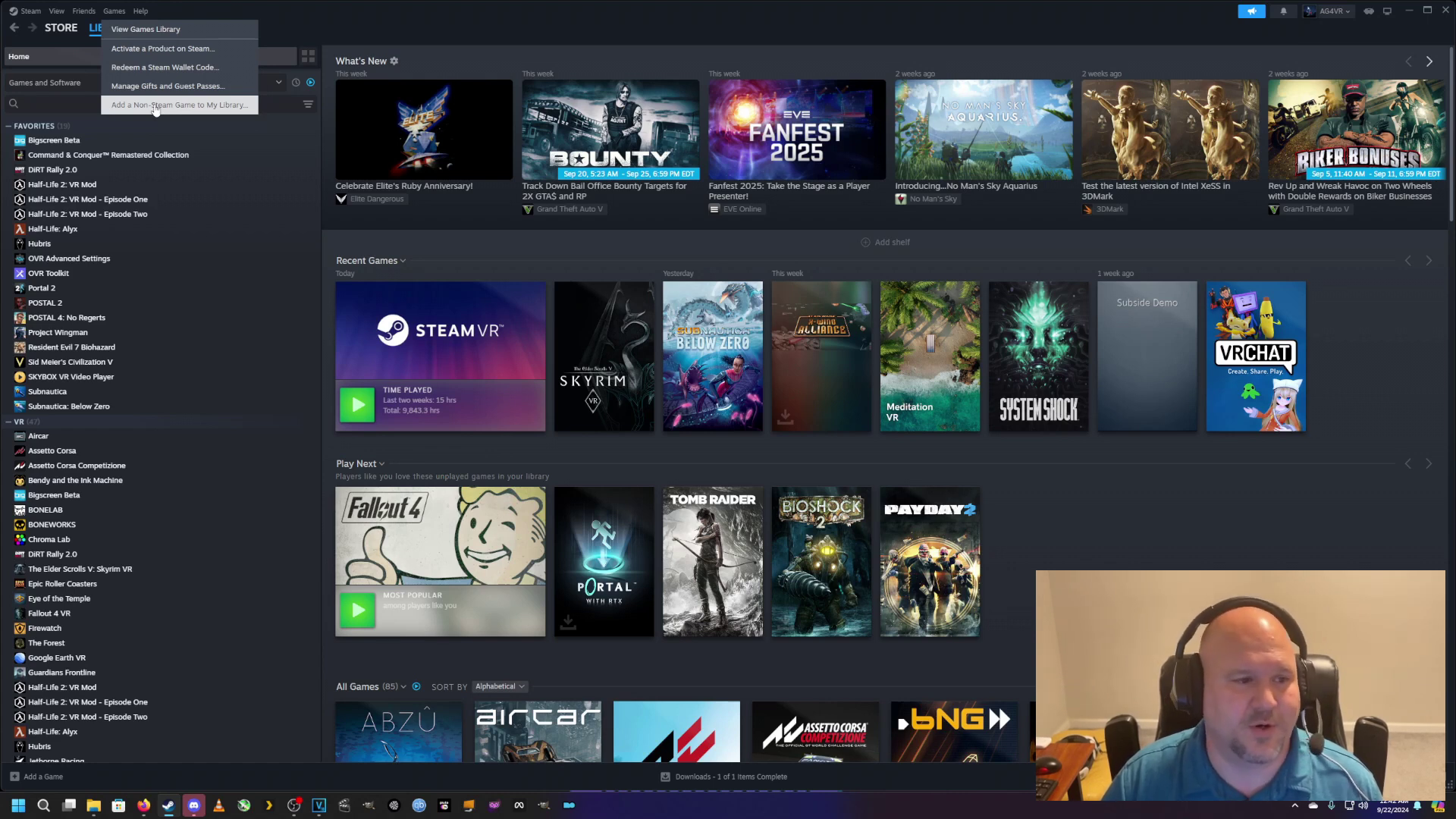
click(155, 106)
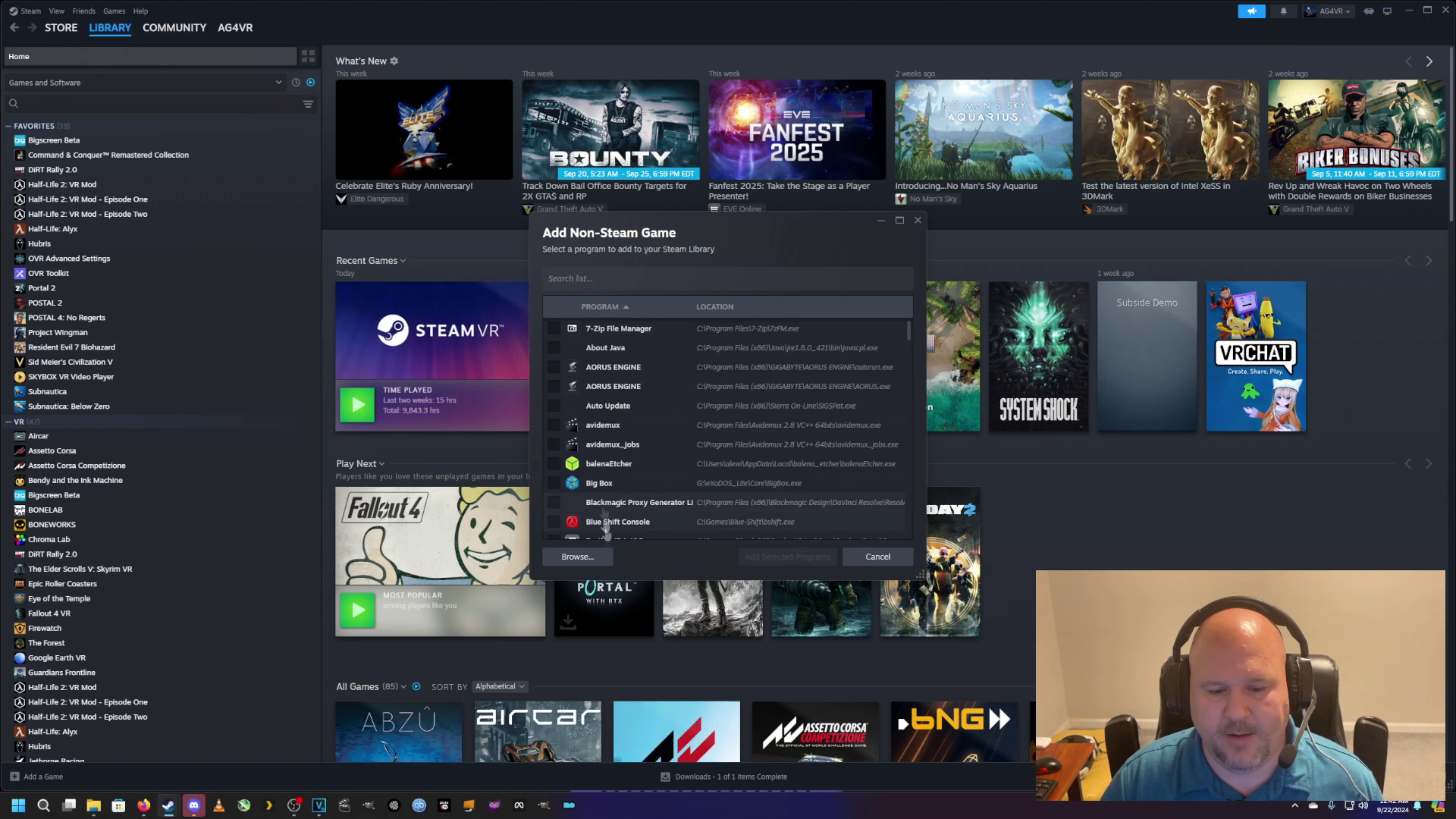
click(578, 557)
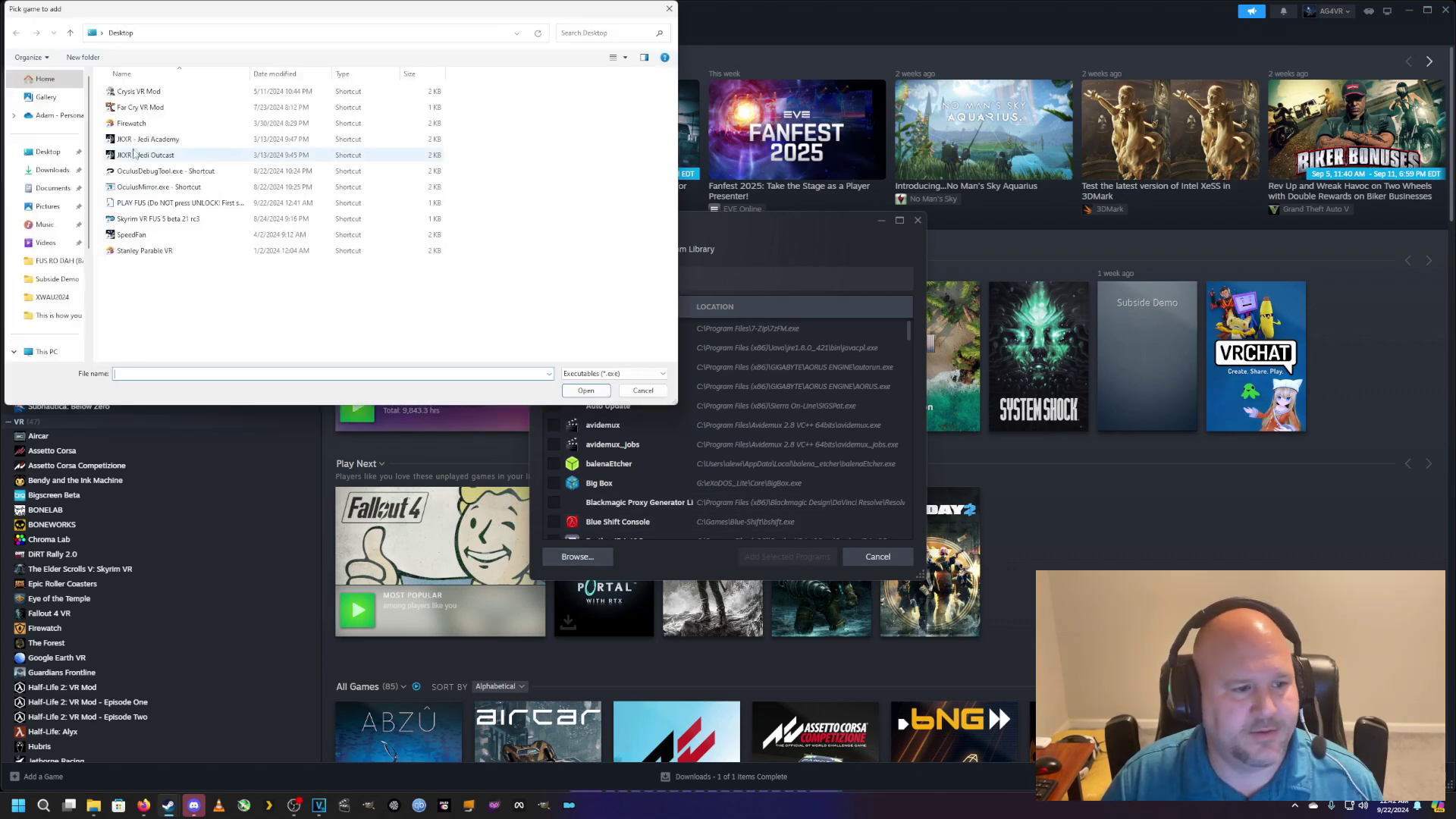
click(48, 151)
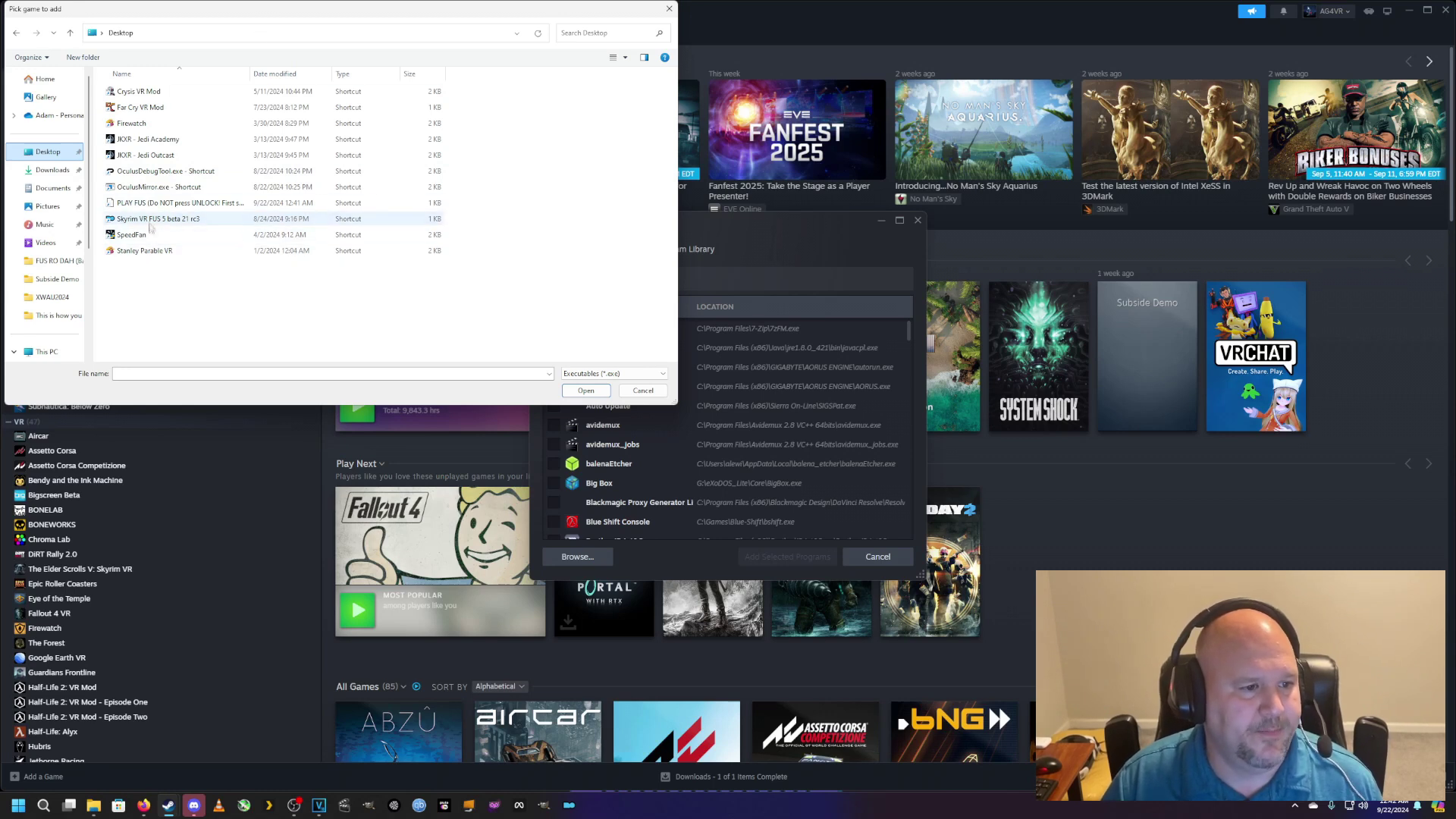
click(151, 205)
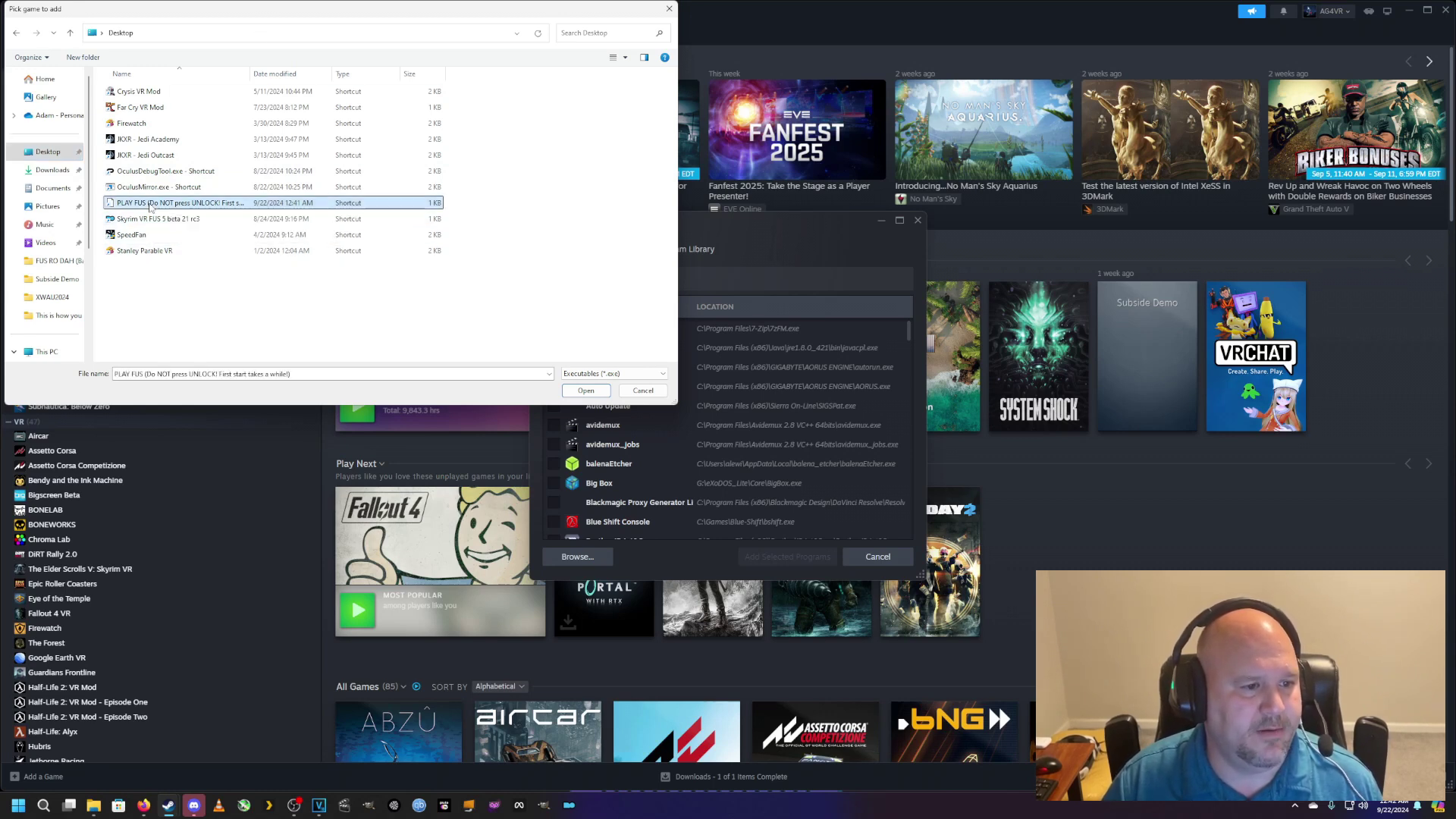
click(582, 390)
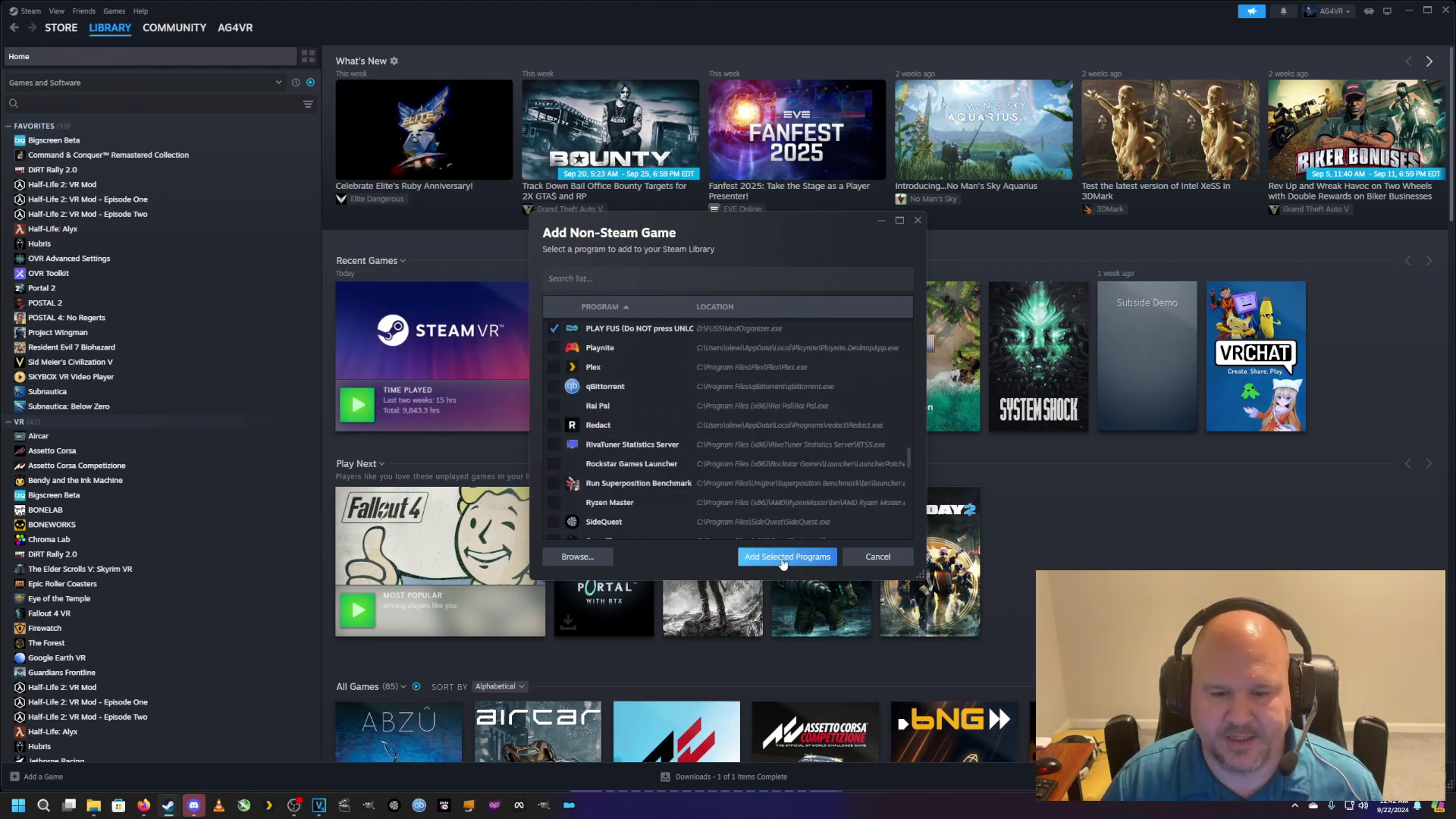
click(782, 560)
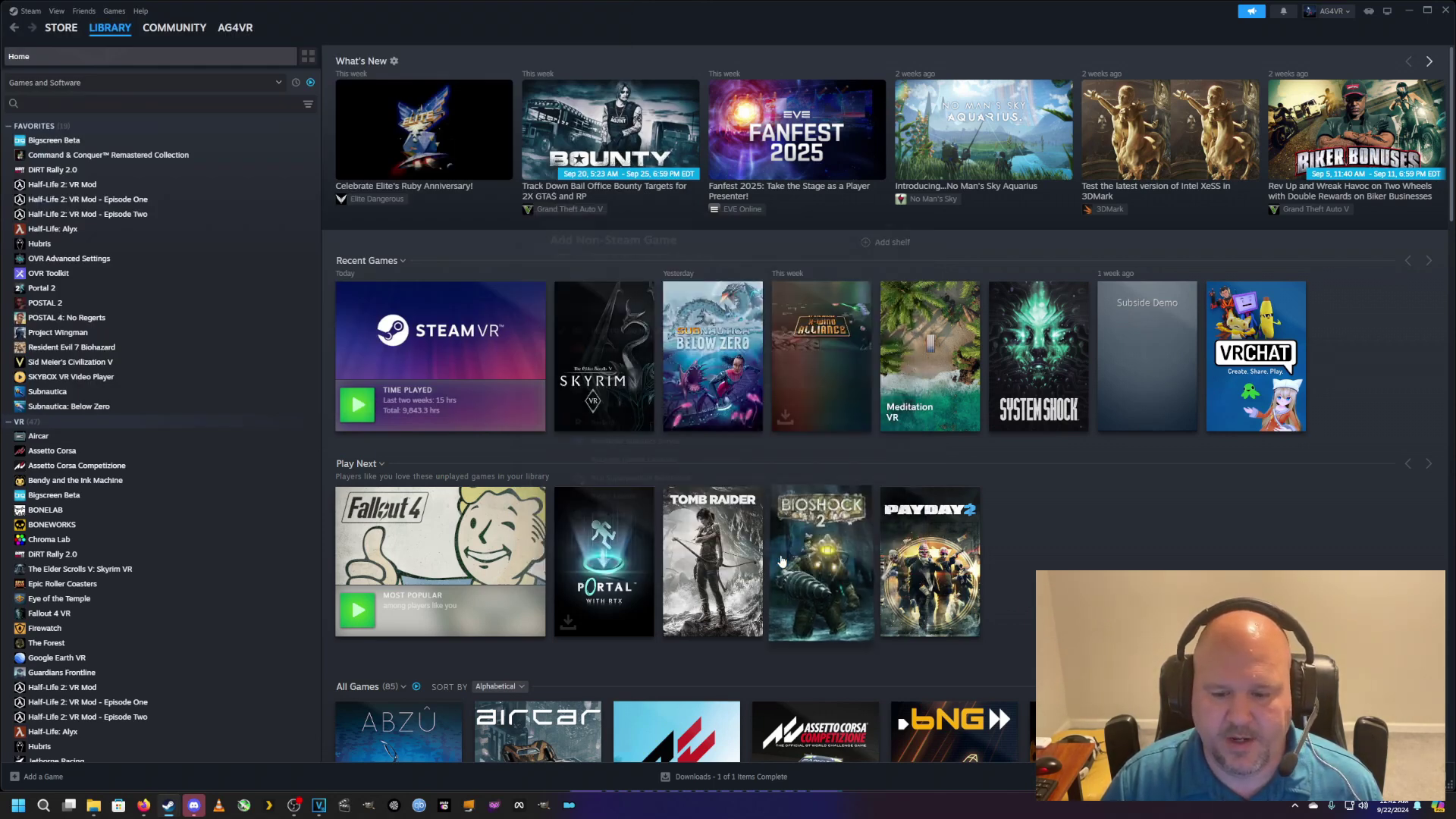
Find PLAY FUS among the uncategorized library games and add it to the VR collection
scroll(167, 512, down, 6)
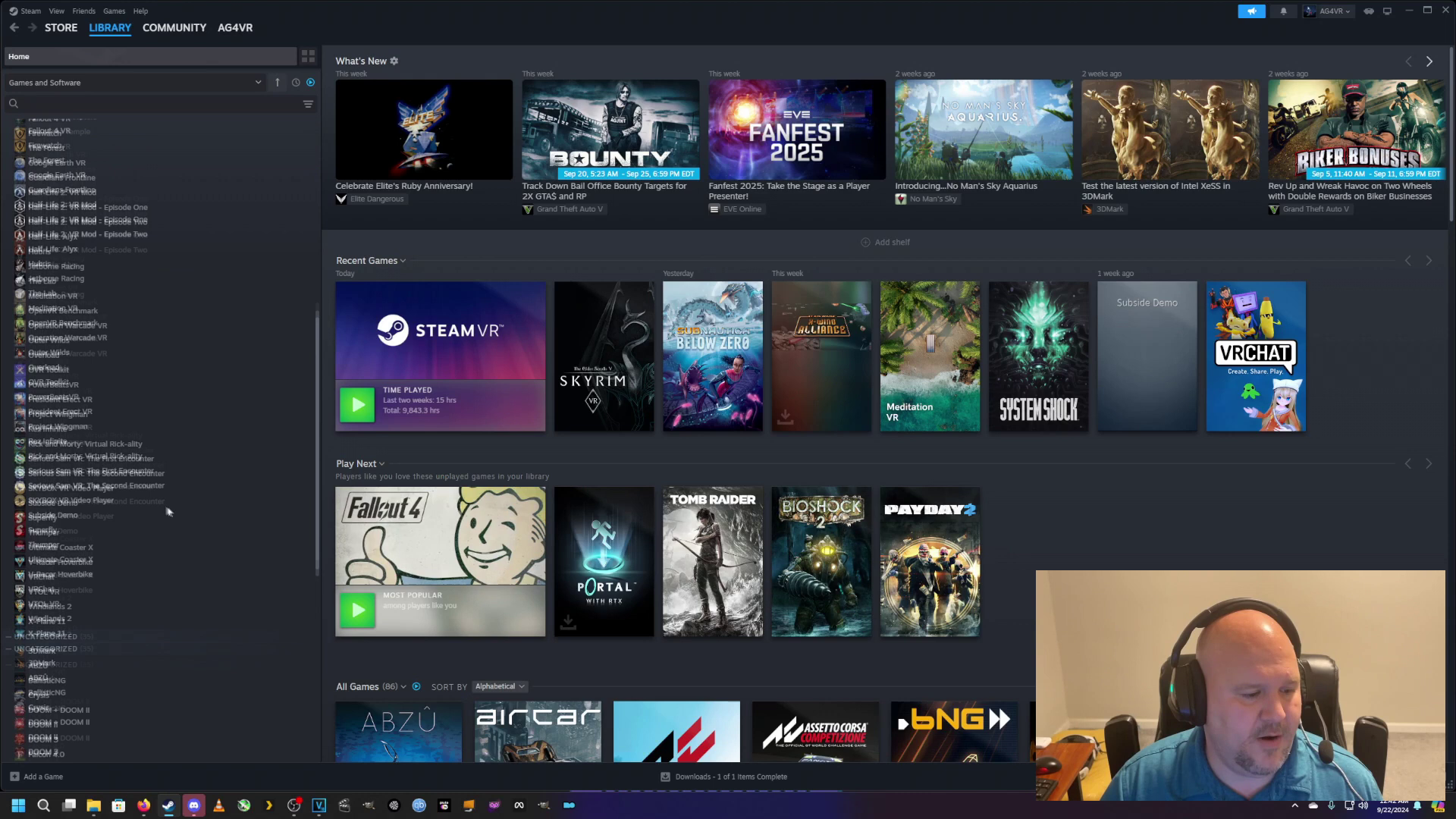
scroll(167, 512, down, 5)
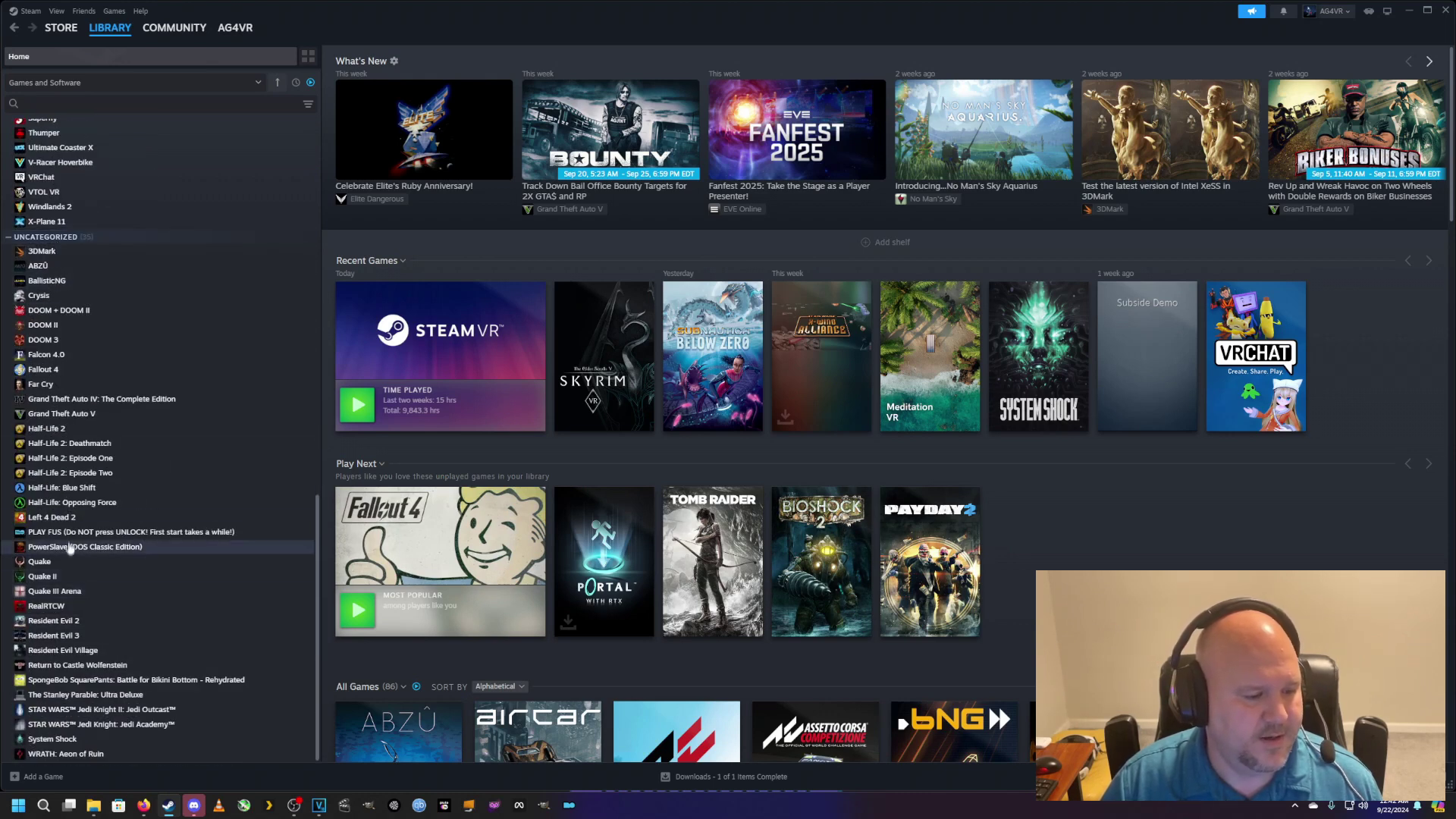
click(91, 532)
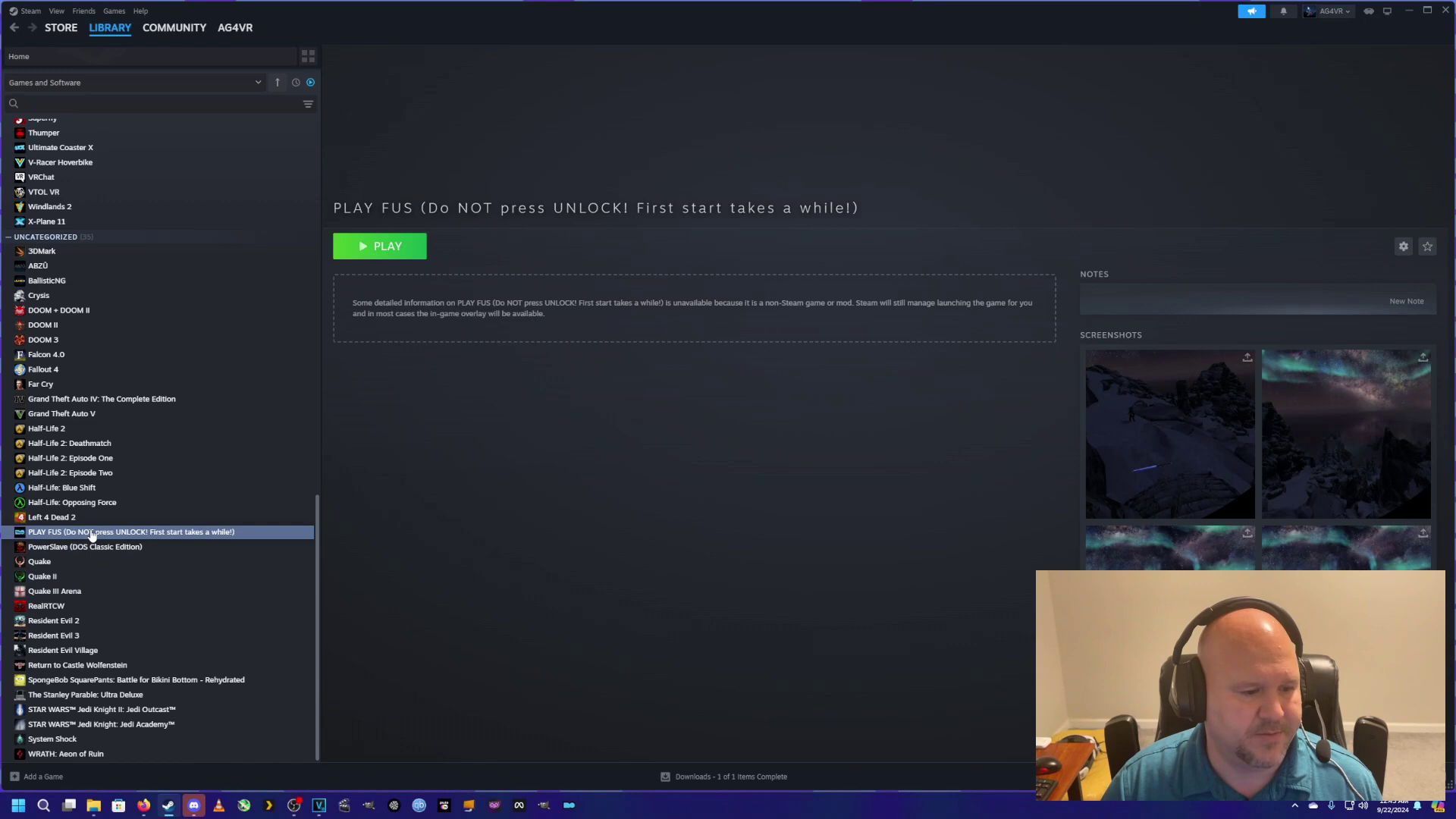
right_click(91, 535)
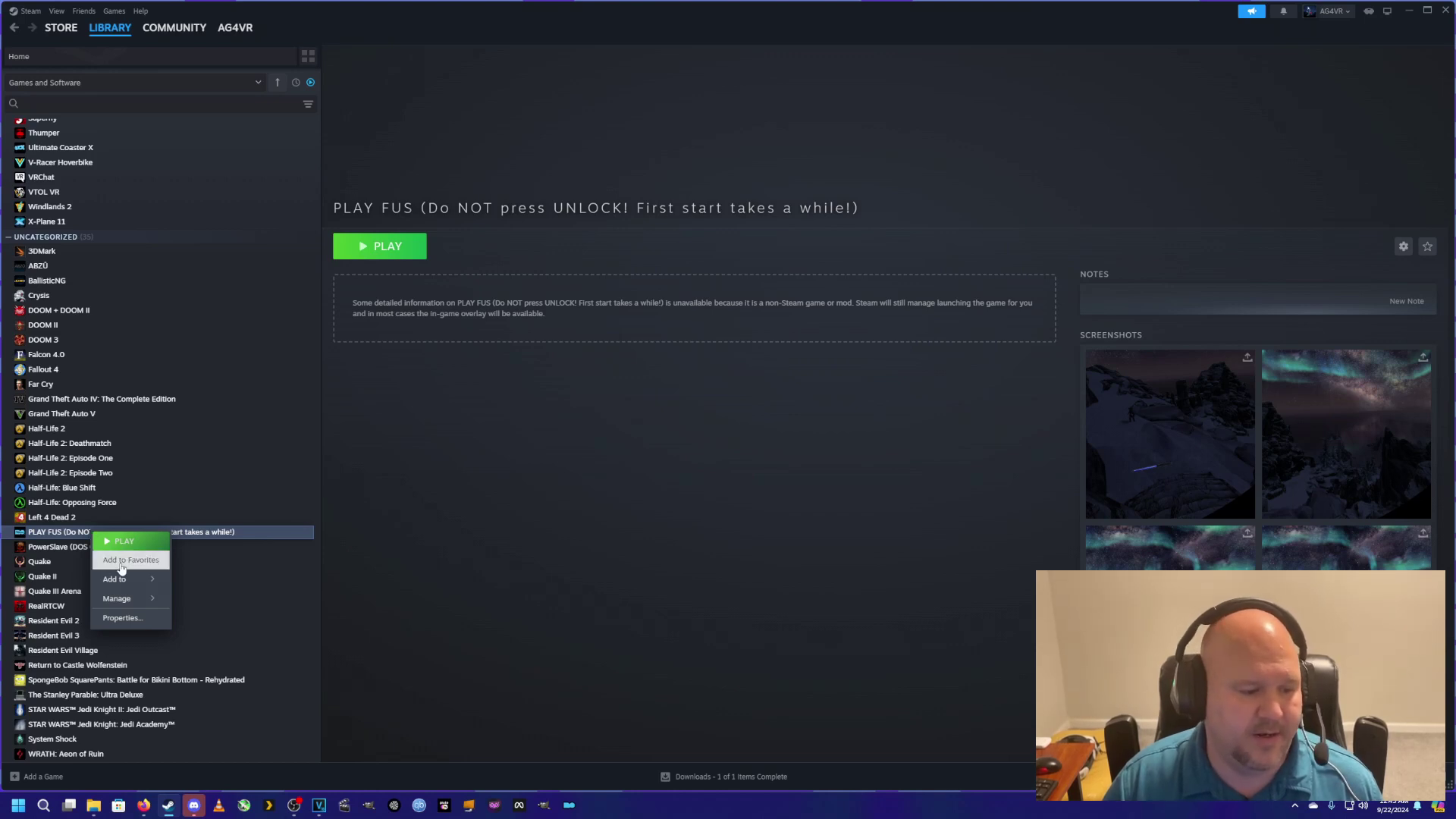
mouse_move(121, 582)
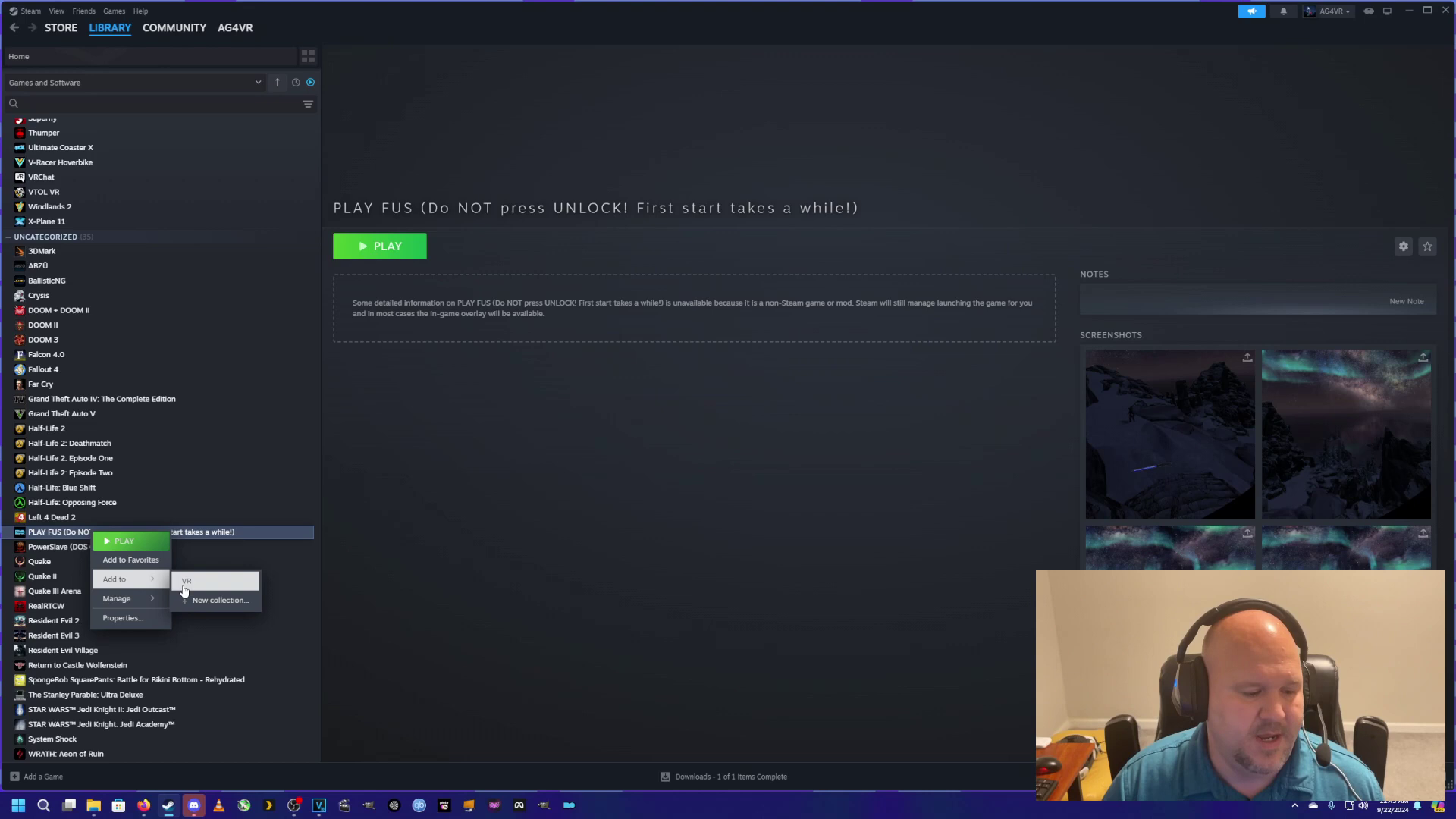
click(184, 590)
Add PLAY FUS to the library favorites, select its favorites entry, and minimize Steam
scroll(181, 542, up, 7)
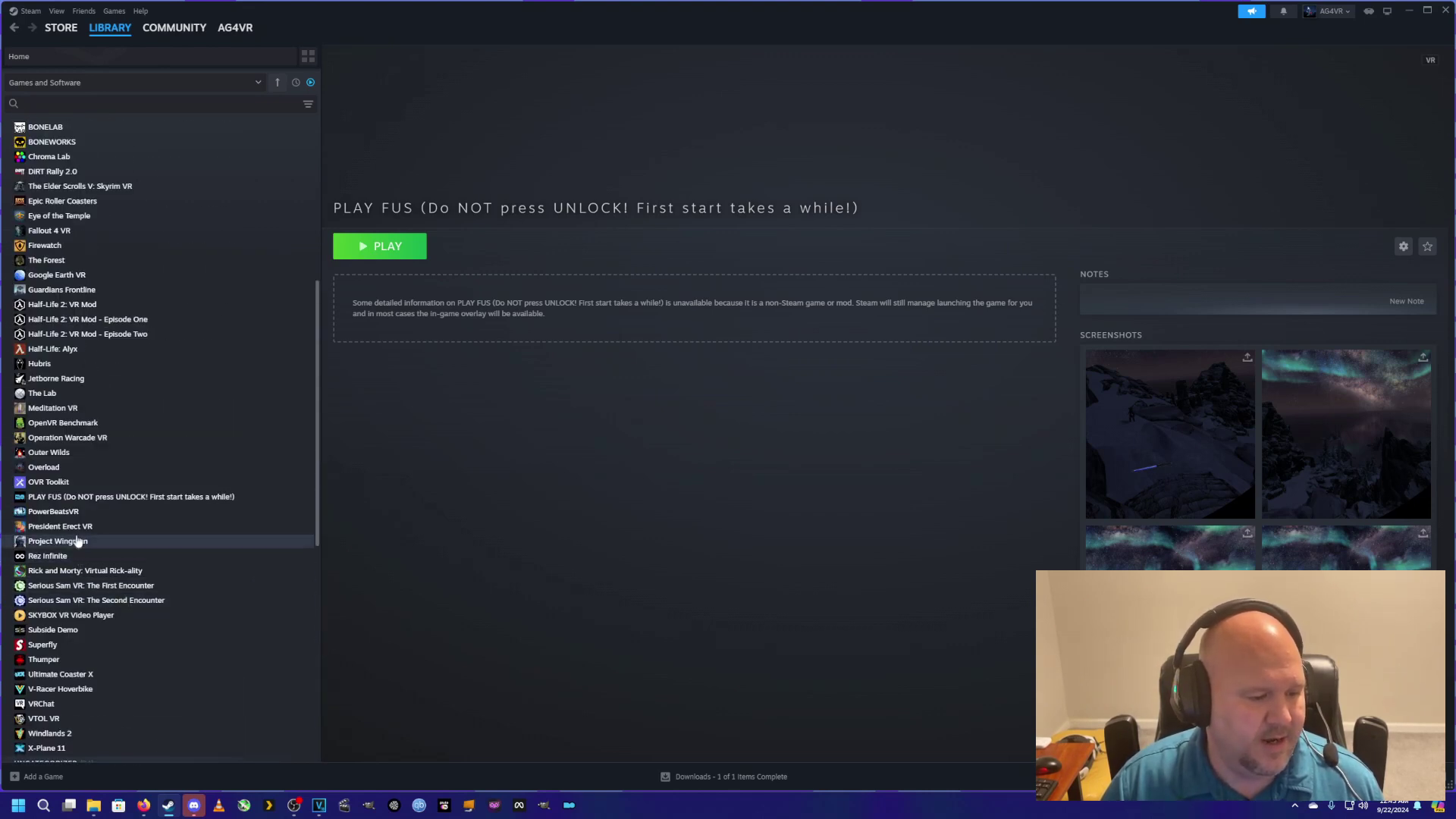
right_click(78, 504)
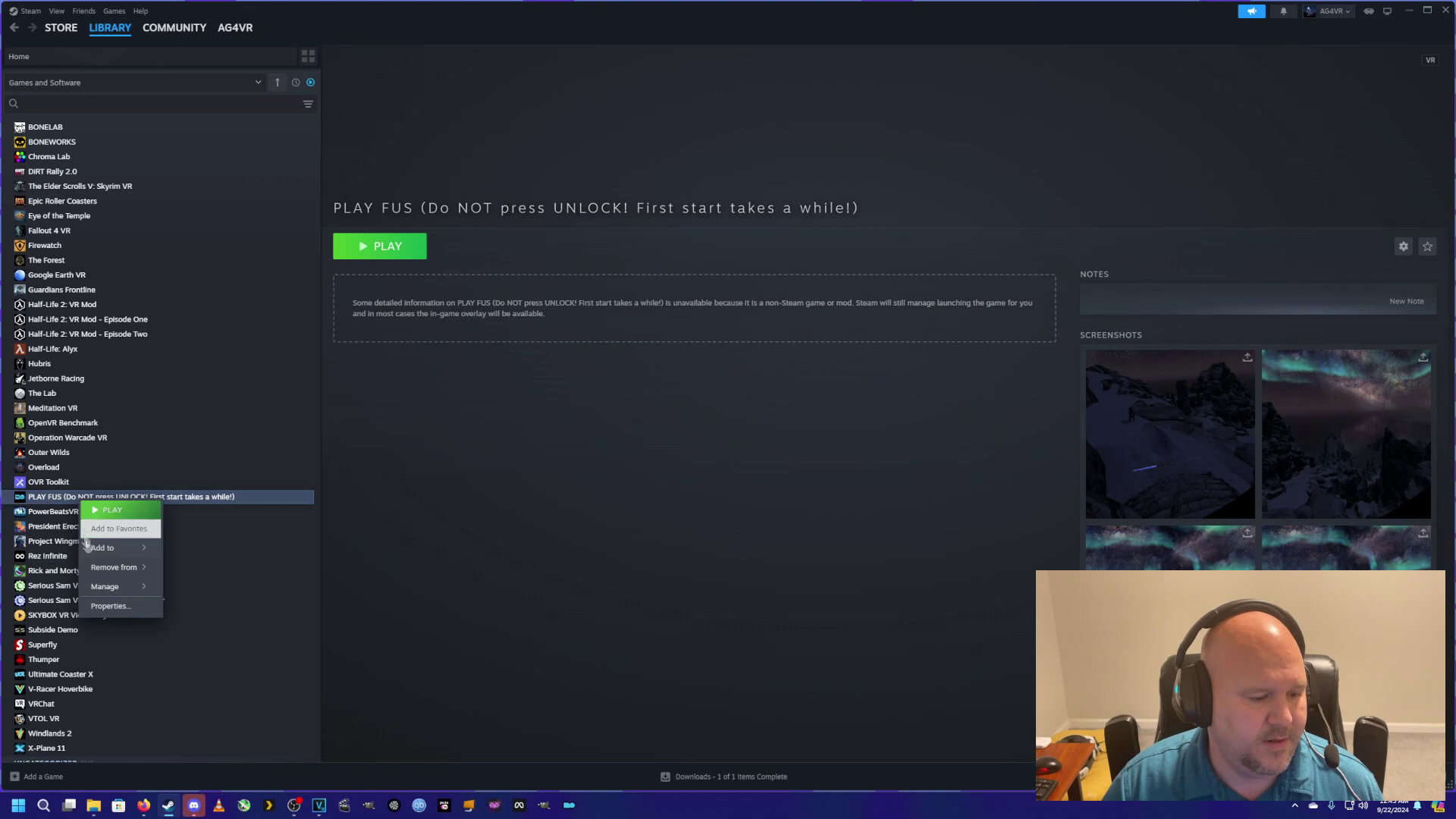
mouse_move(109, 593)
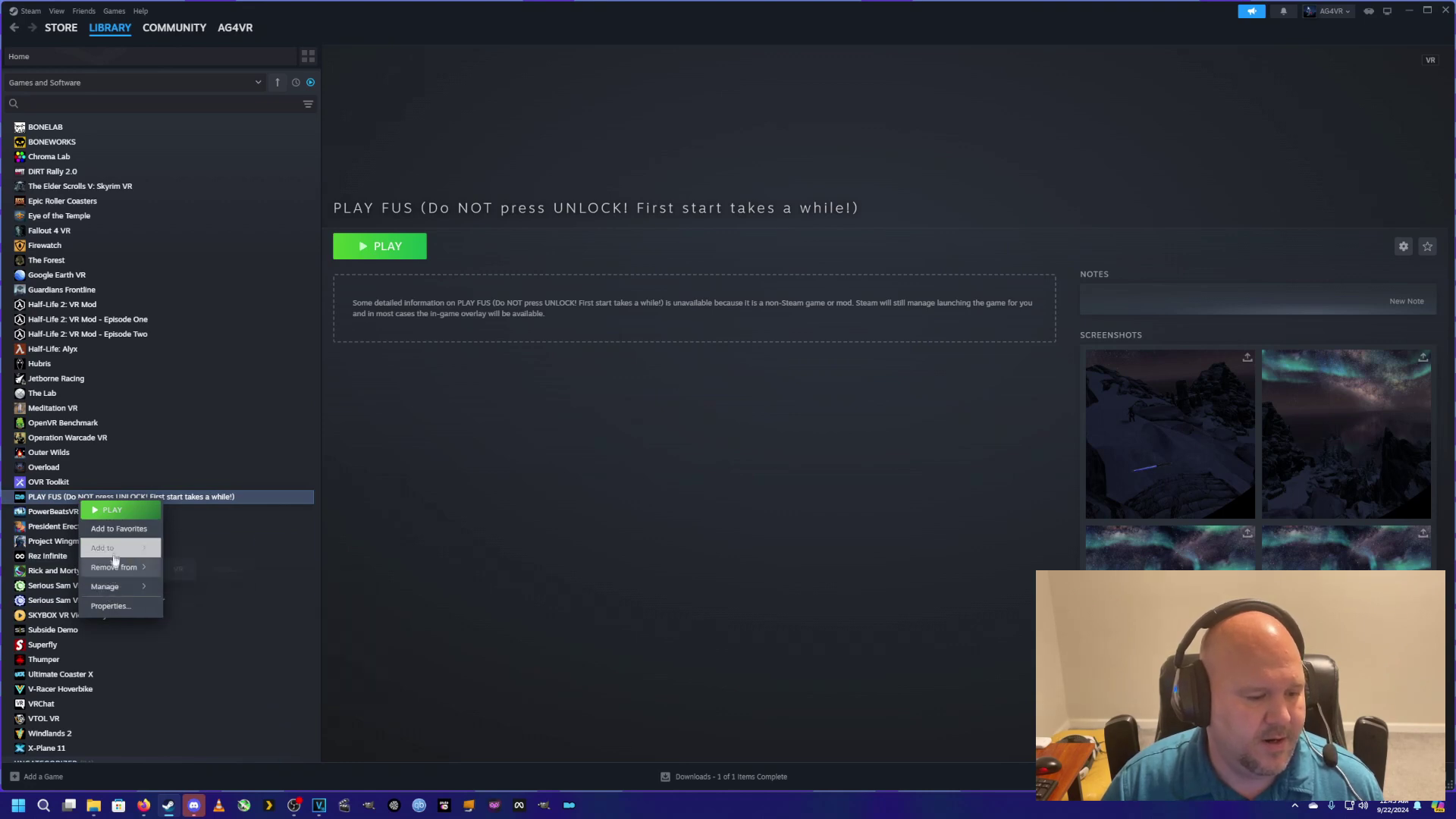
click(116, 531)
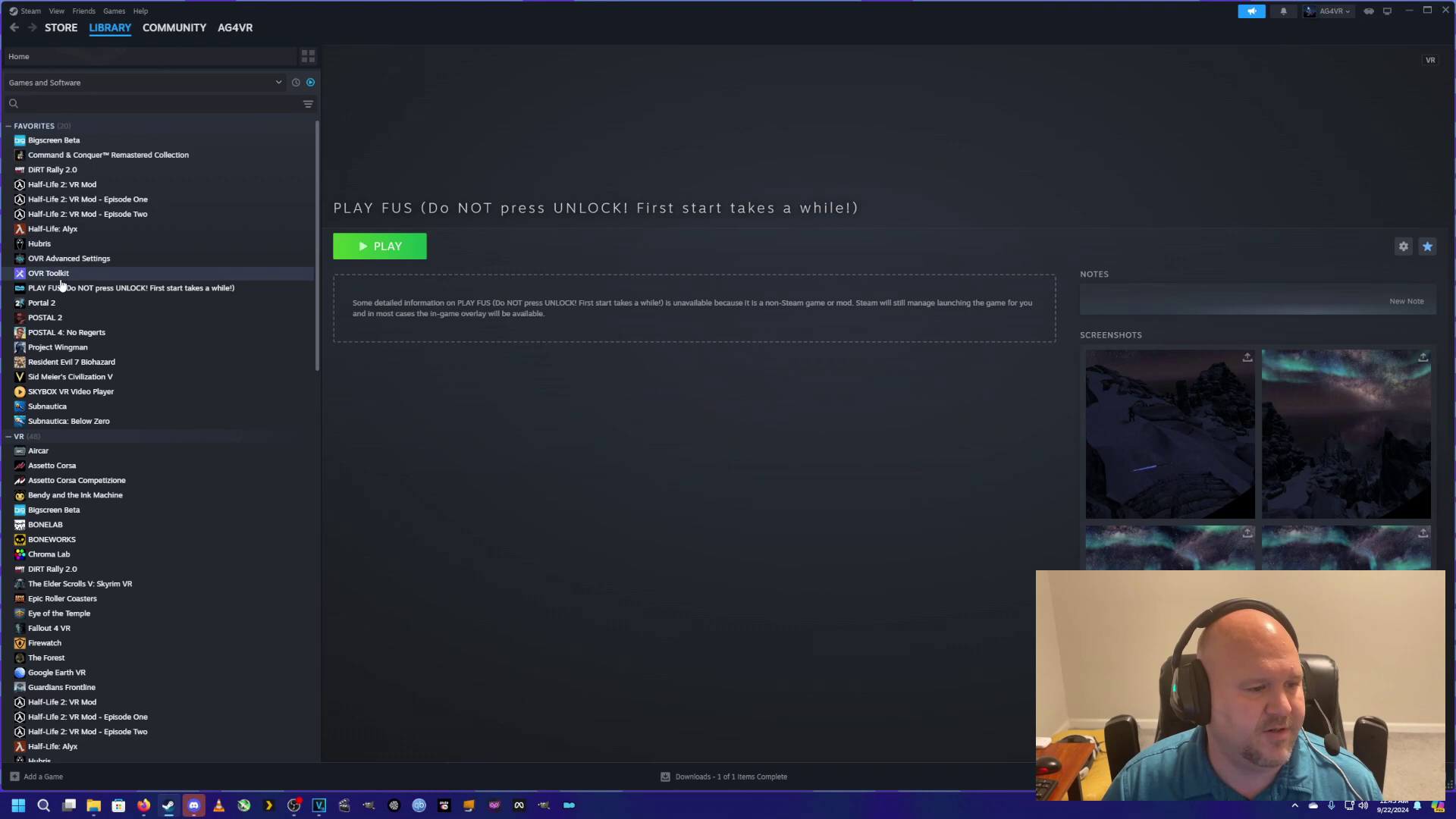
click(62, 289)
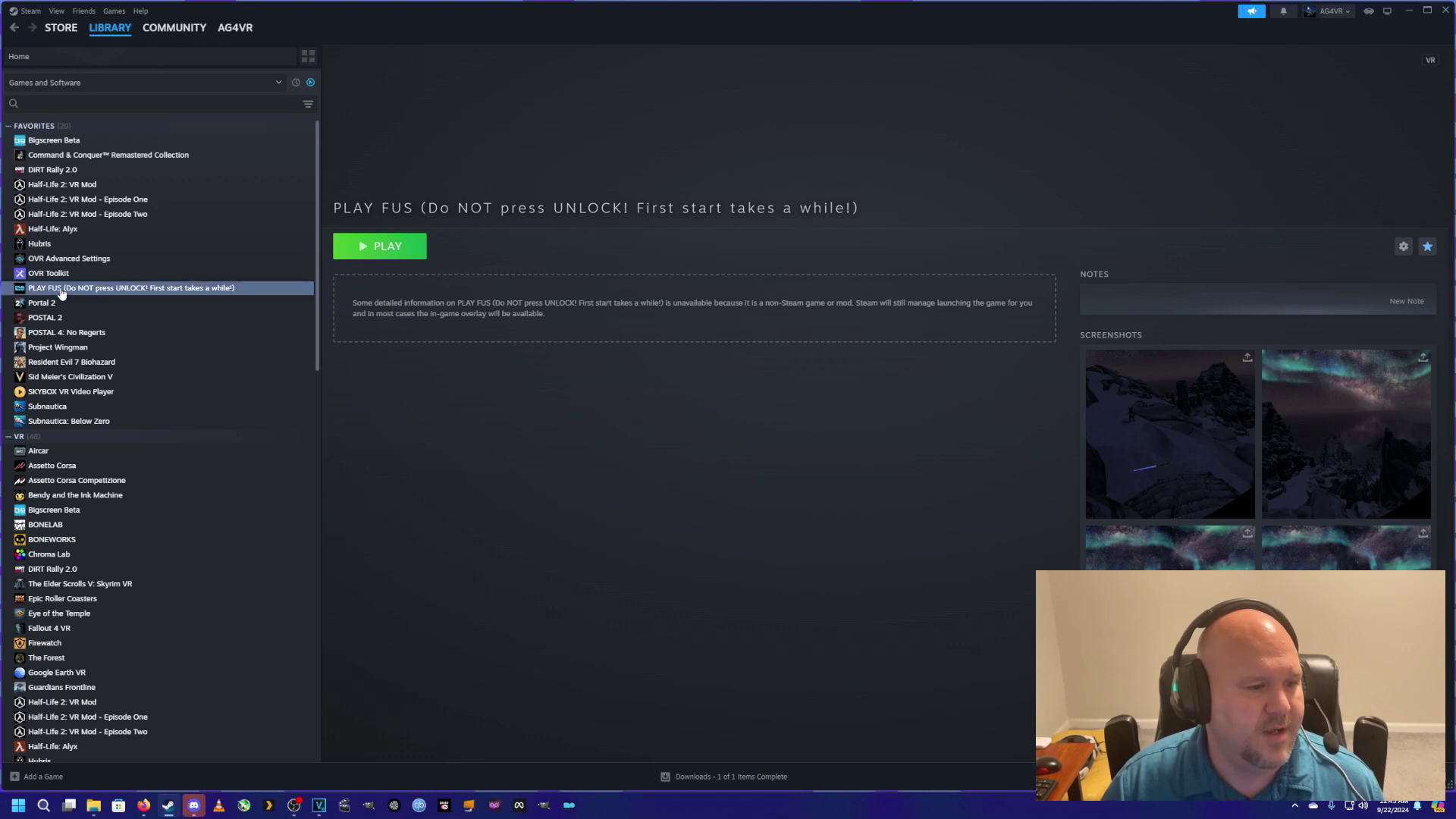
click(1409, 13)
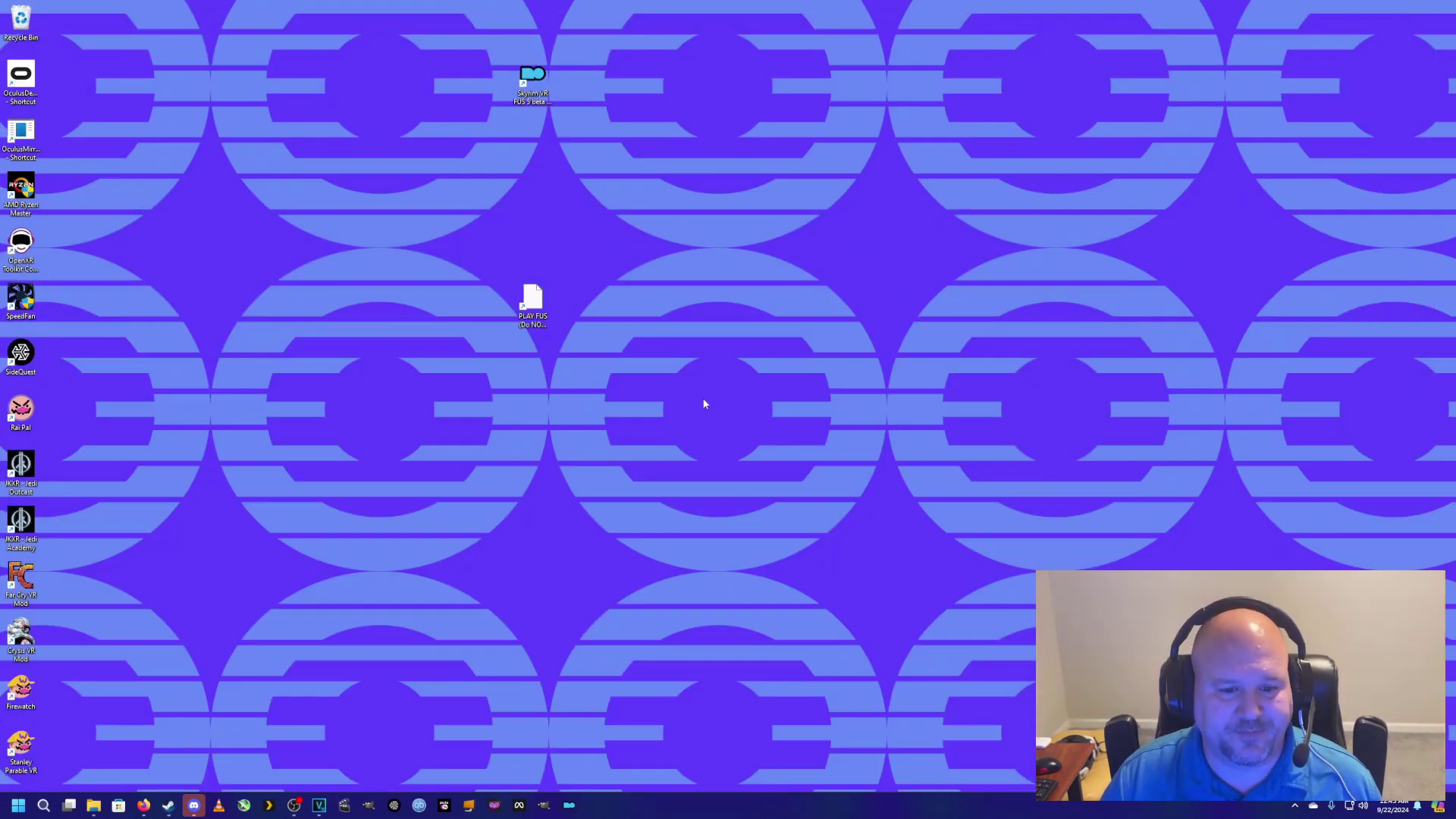
Inspect the Target path in the properties of the PLAY FUS desktop shortcut, and cancel out of them
click(539, 310)
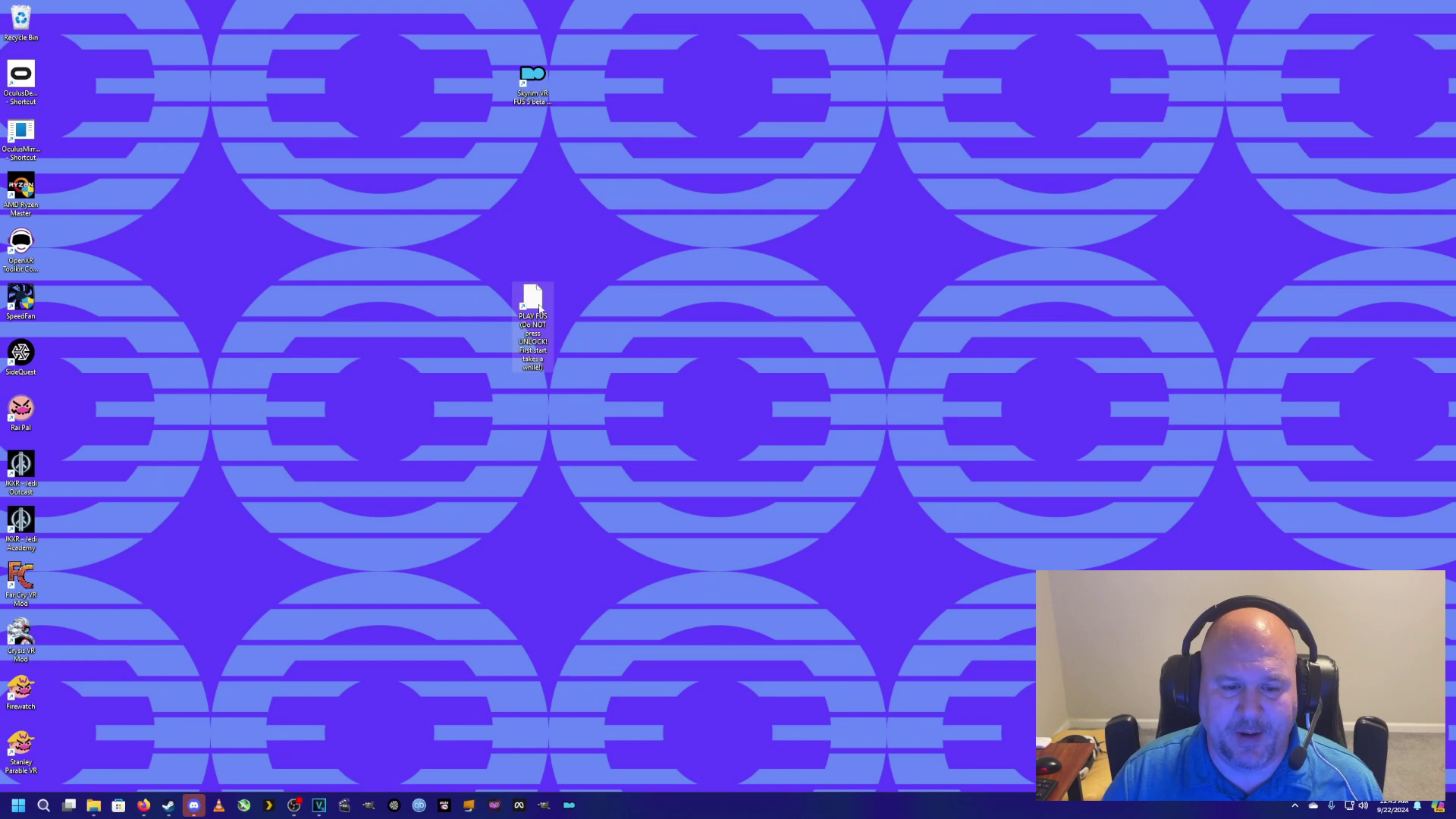
right_click(539, 305)
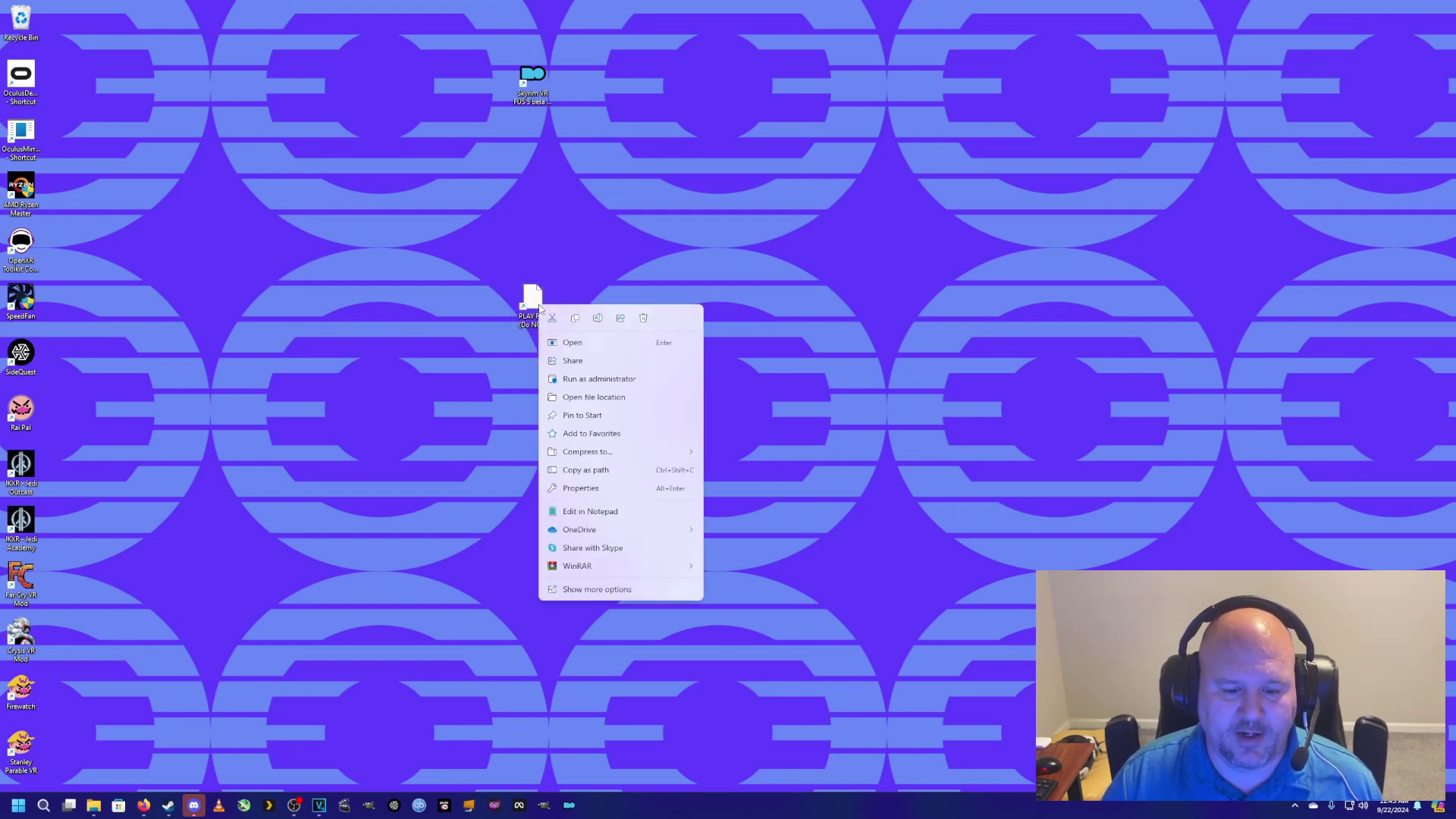
click(593, 492)
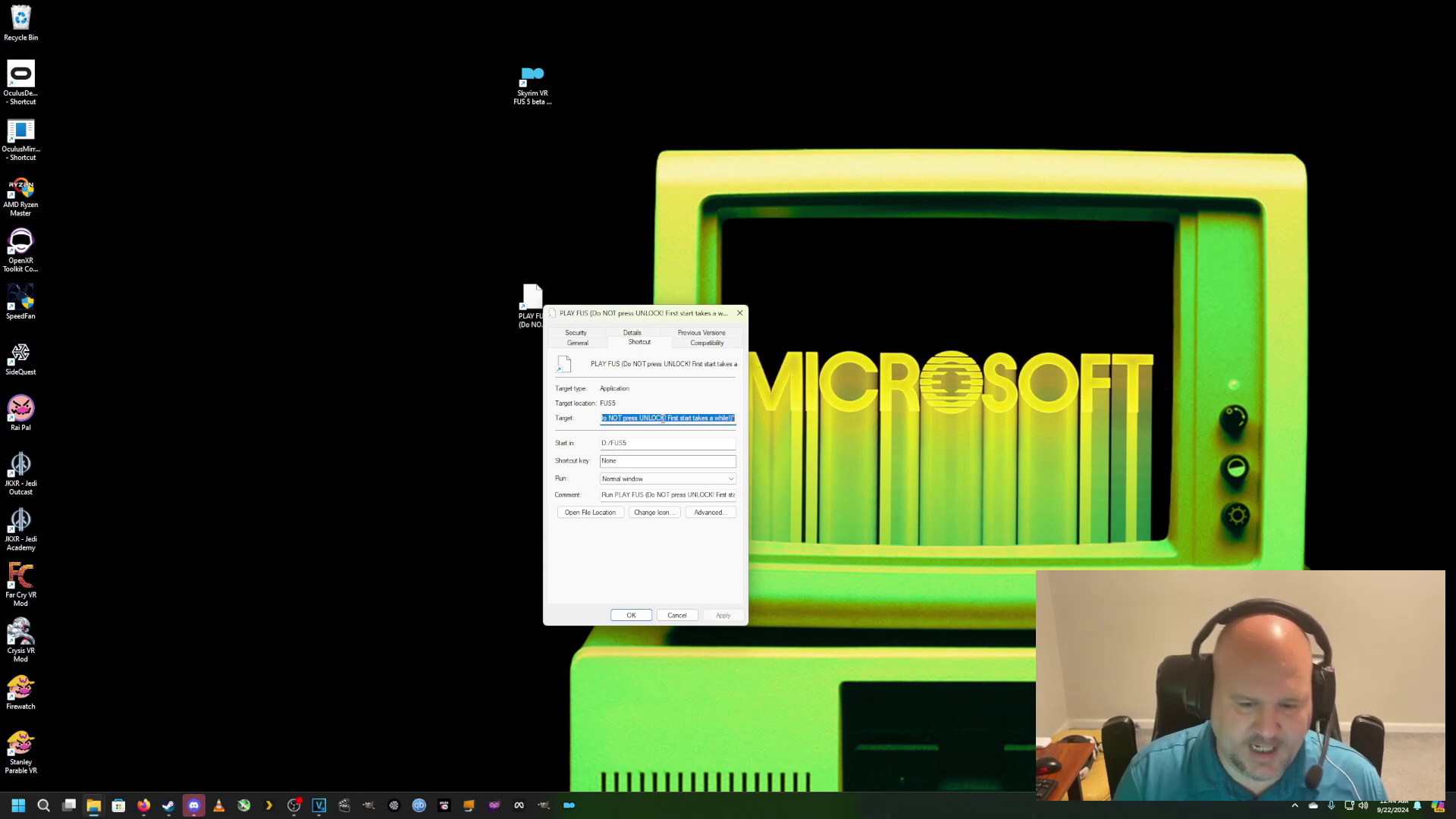
right_click(663, 419)
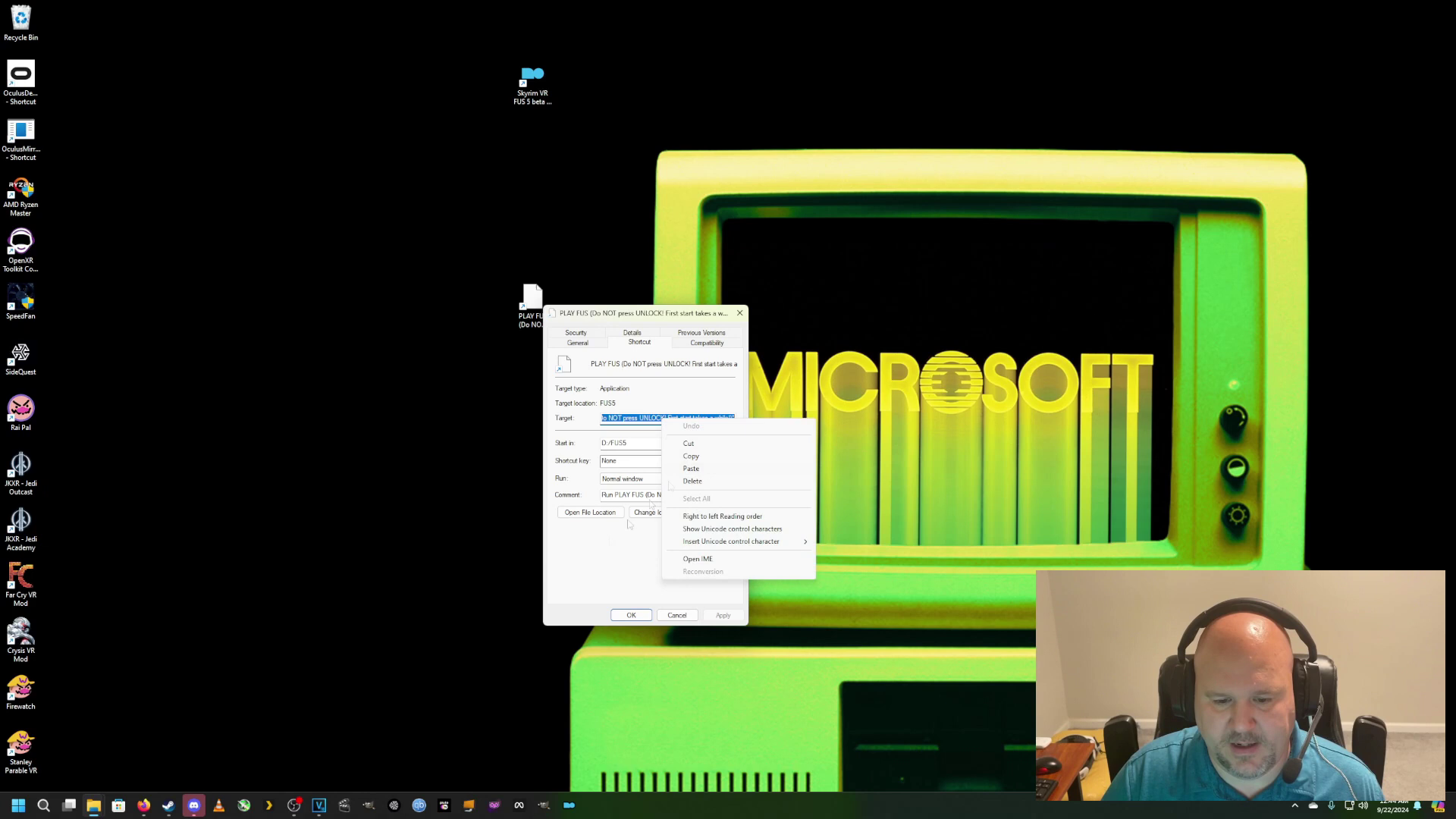
click(599, 560)
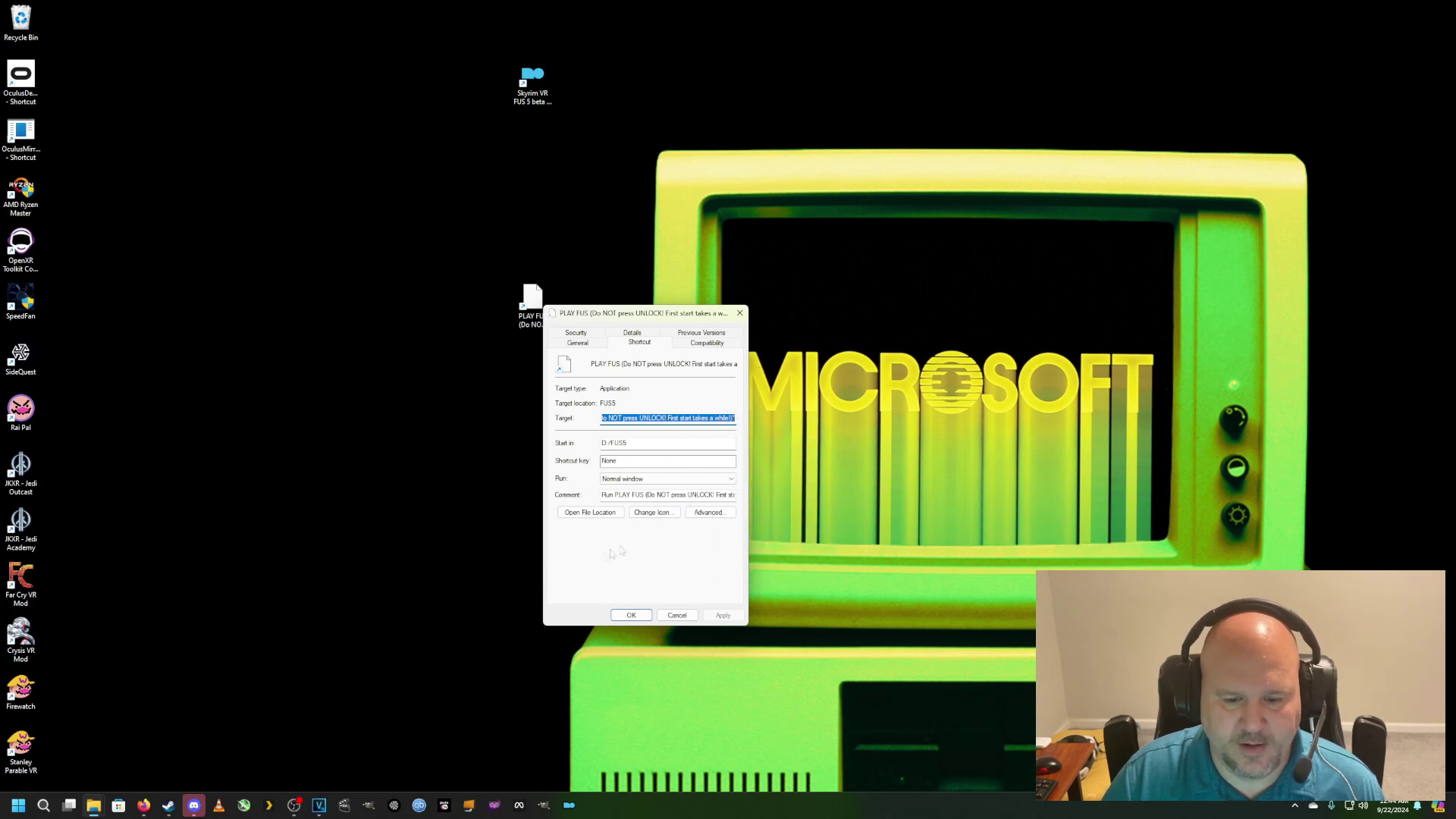
click(677, 615)
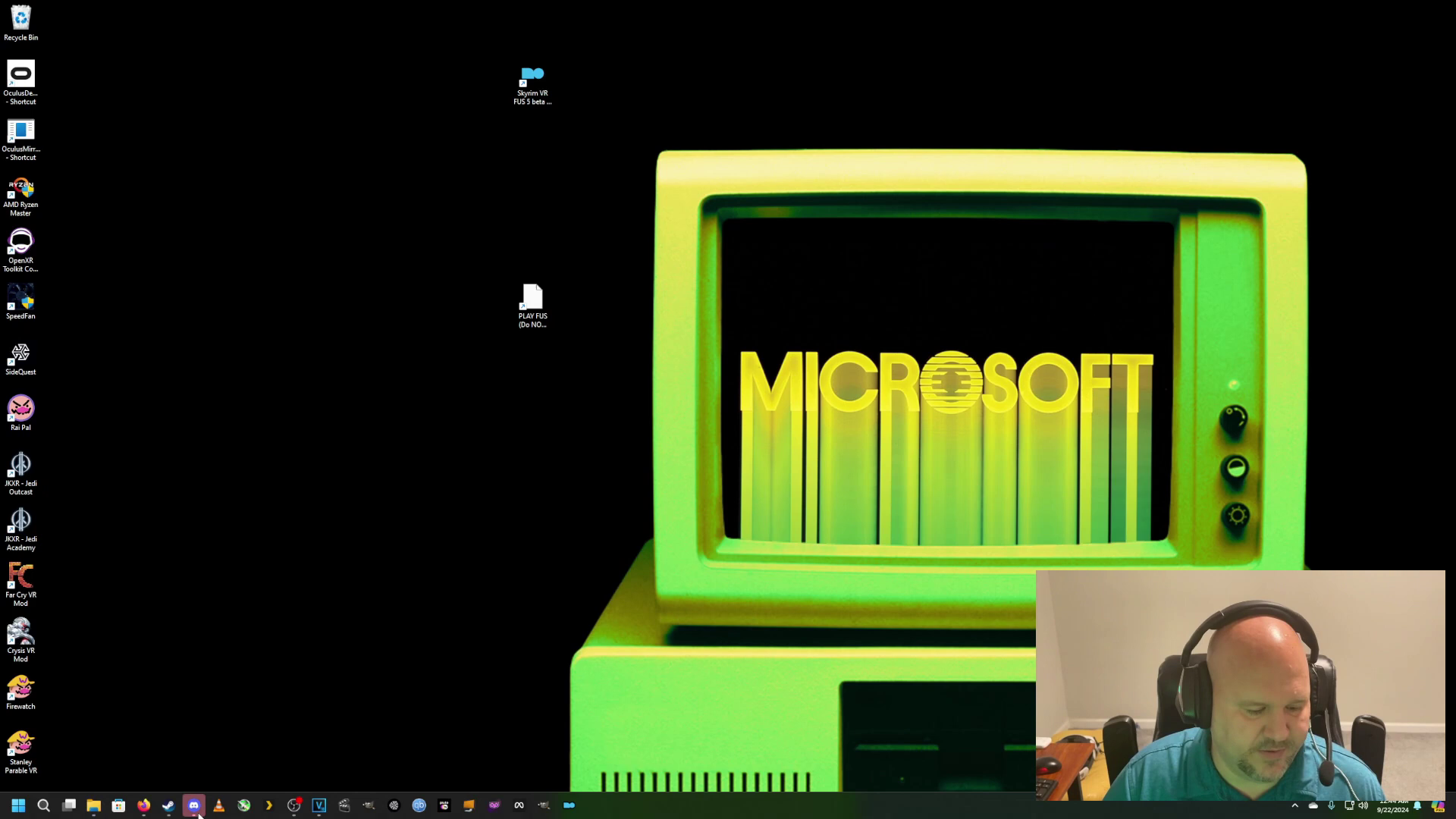
Switch to Steam and set the PLAY FUS launch options to D:\FUS5\ModOrganizer.exe "moshortcut://:PLAY FUS (Do NOT press UNLOCK! First start takes a while!)"
mouse_move(204, 806)
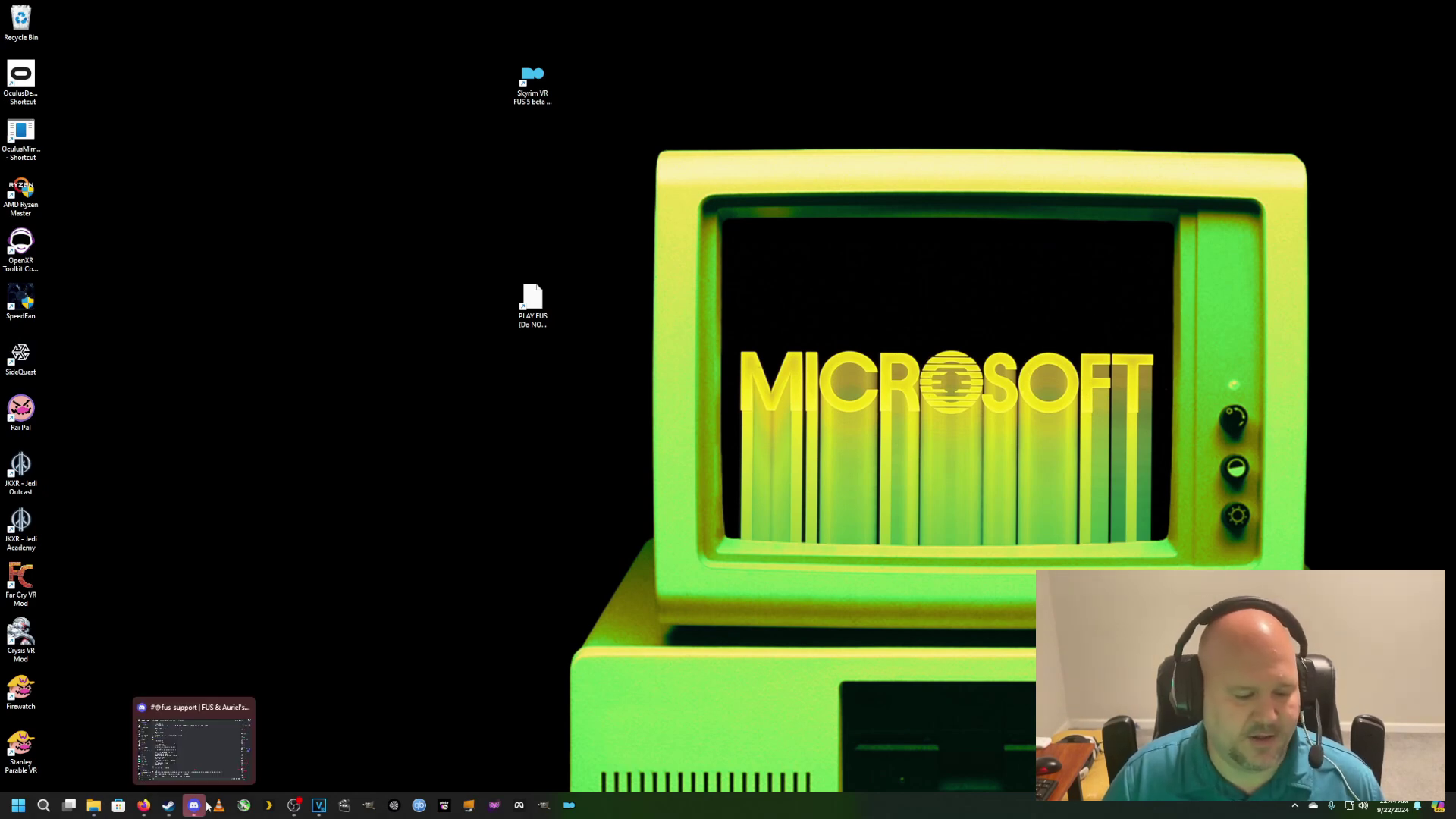
click(220, 755)
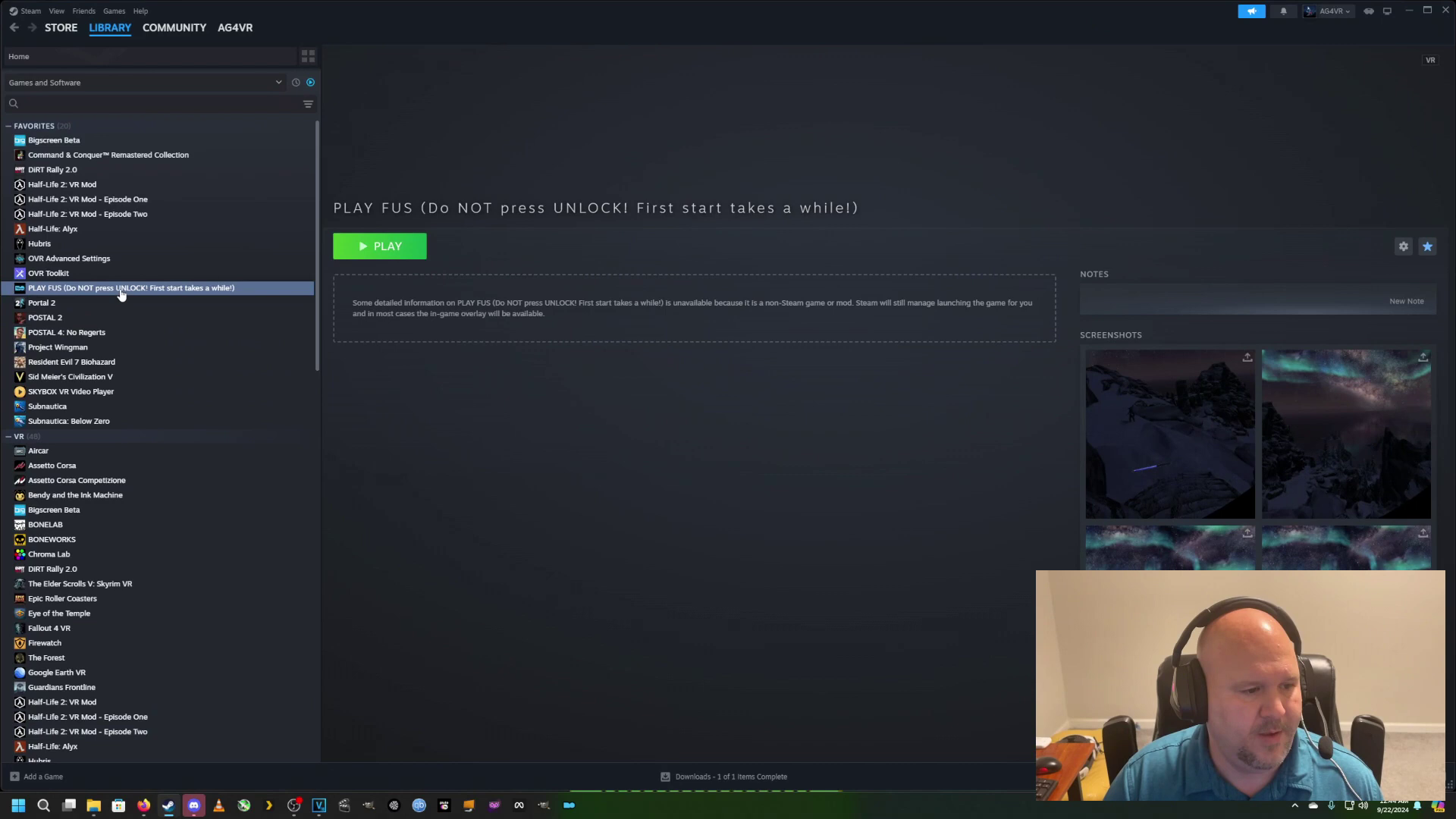
right_click(122, 294)
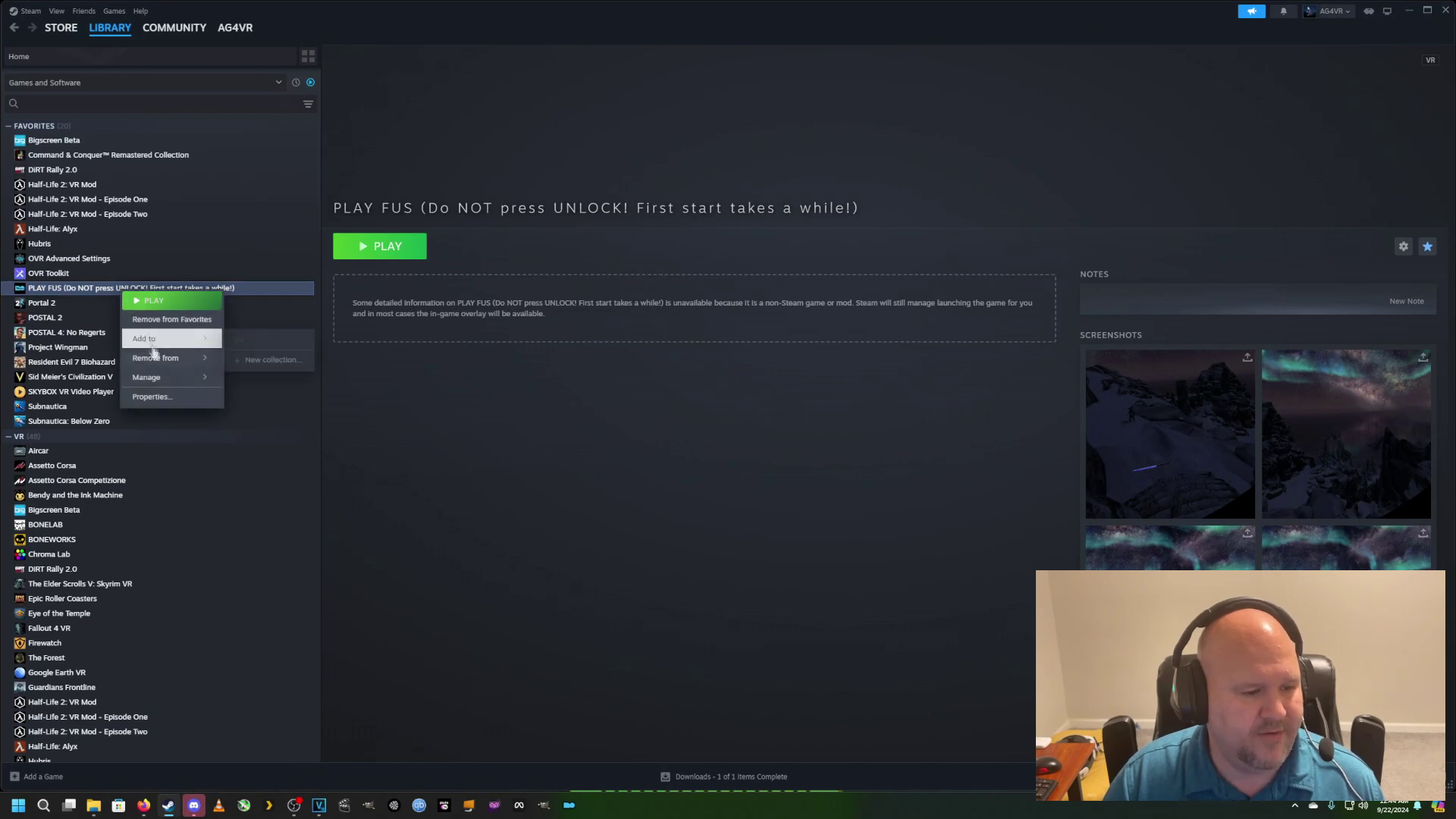
click(176, 398)
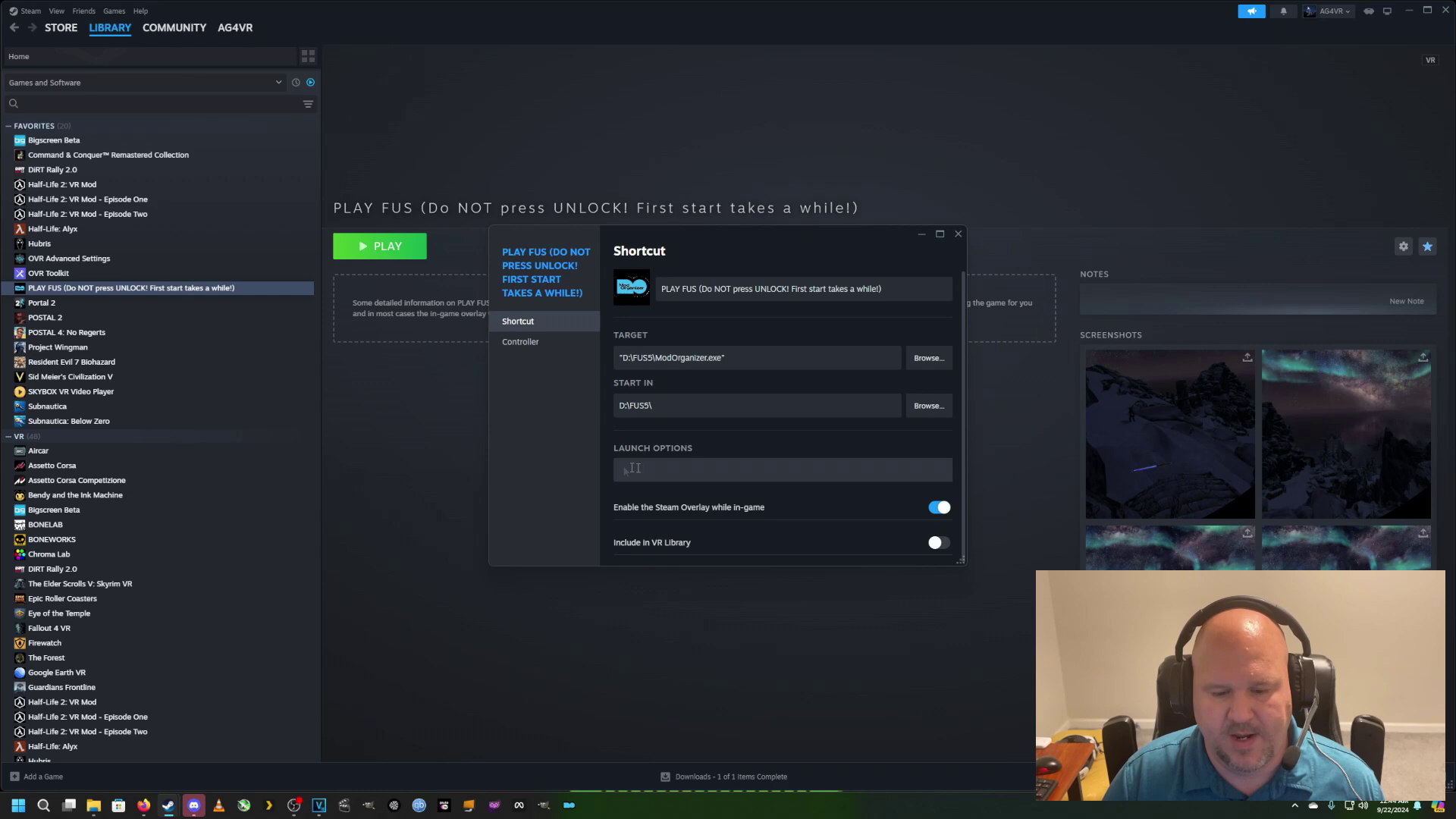
click(653, 468)
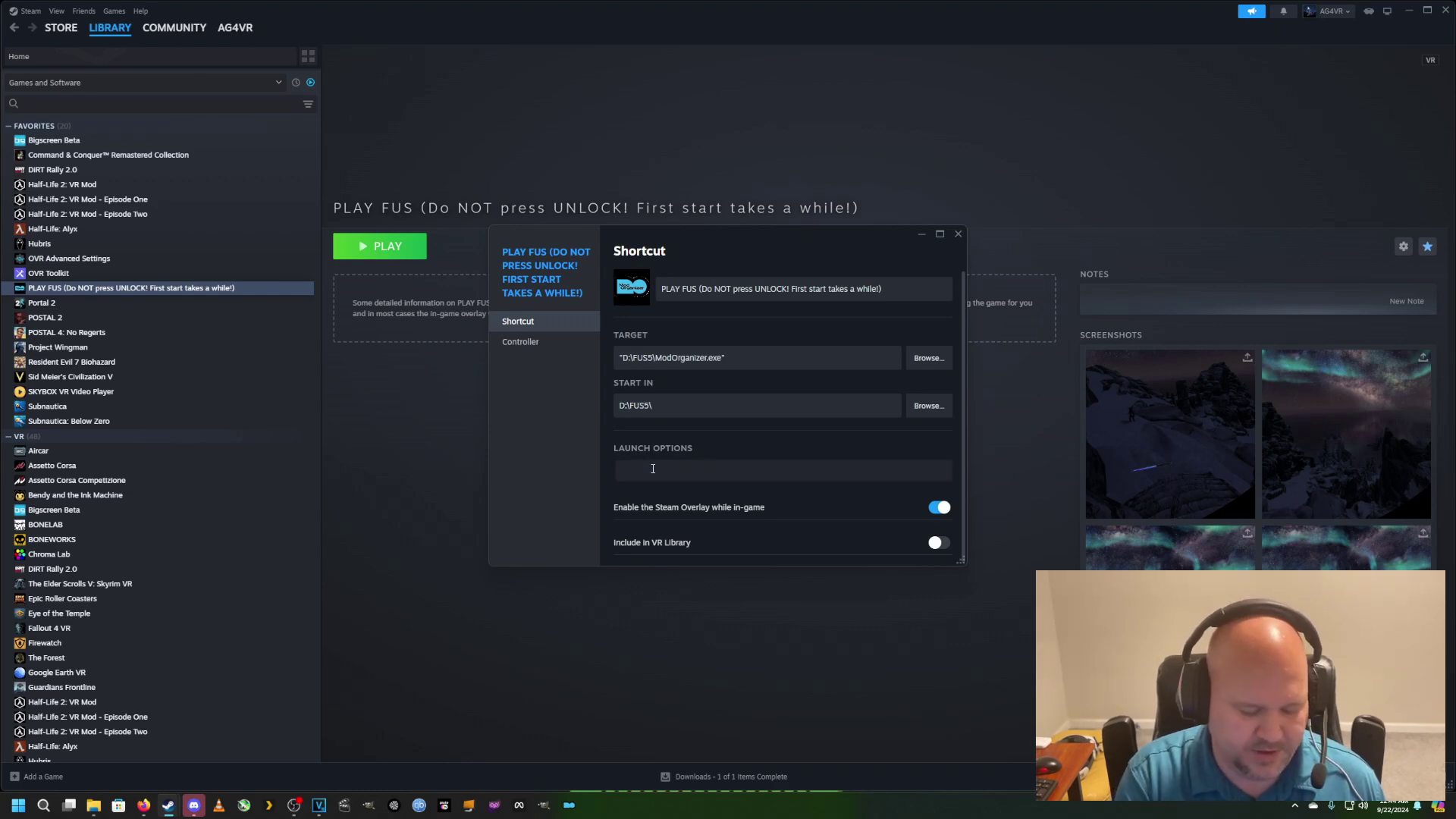
key(ctrl+v)
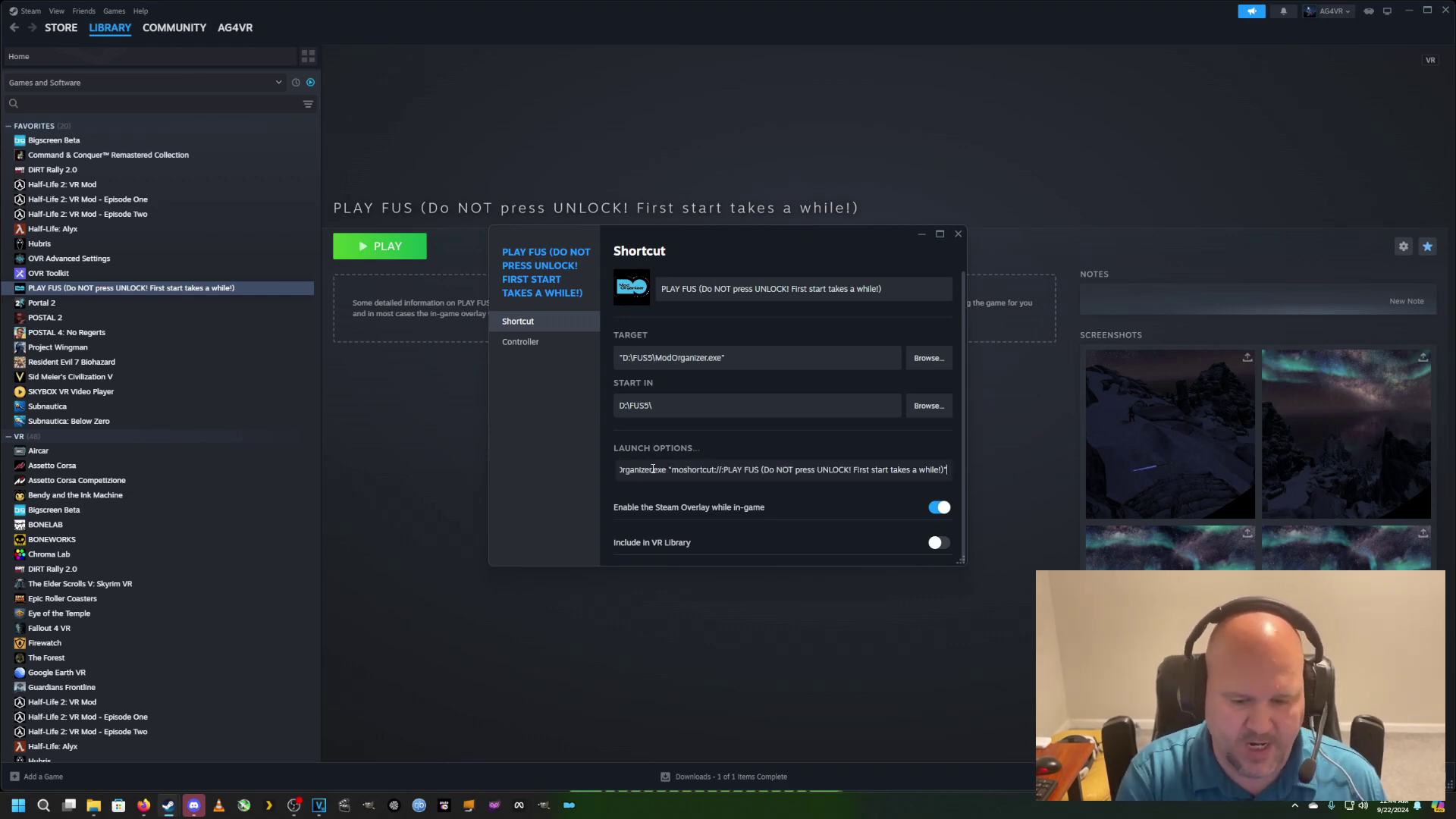
right_click(653, 469)
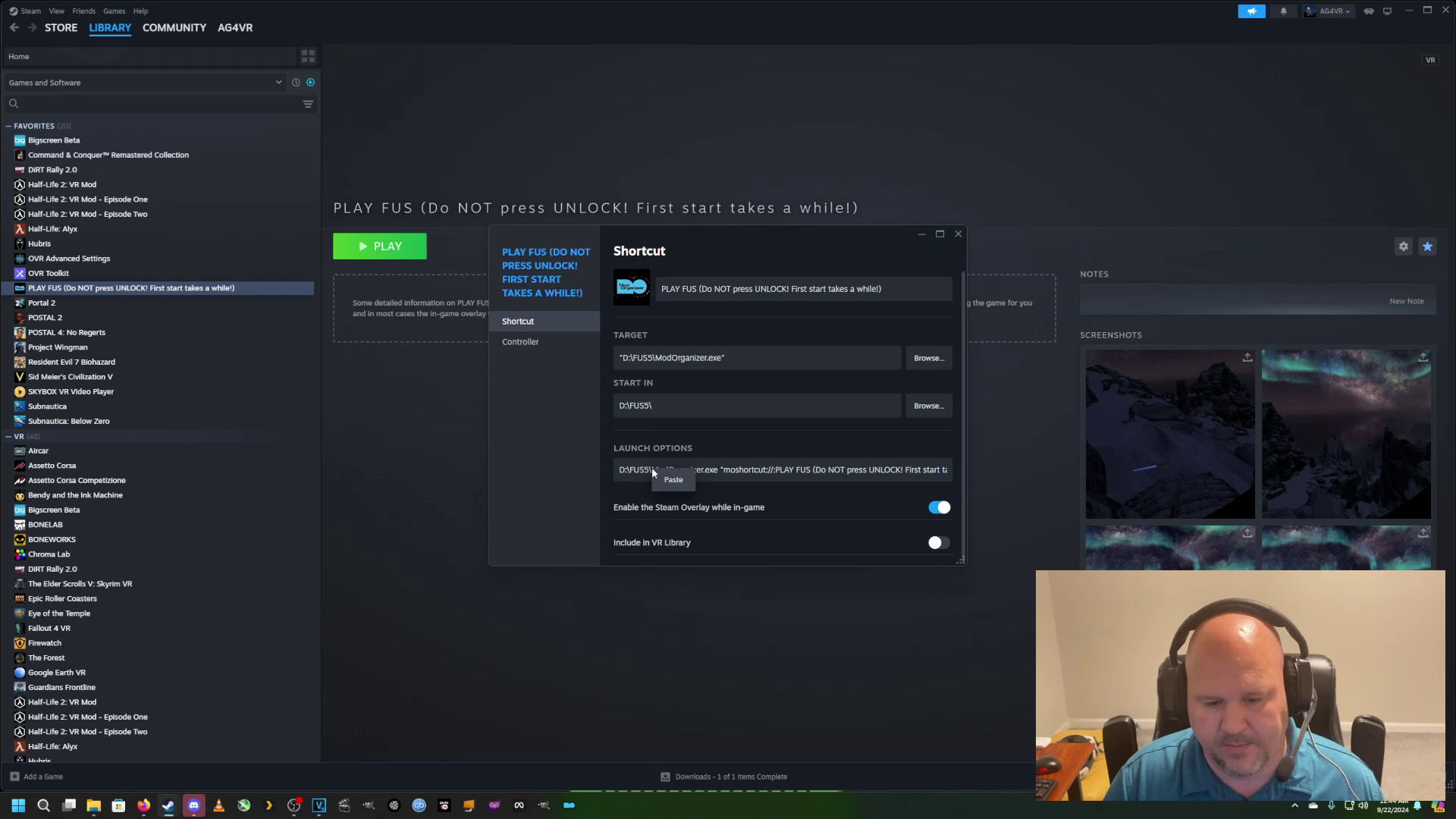
click(637, 498)
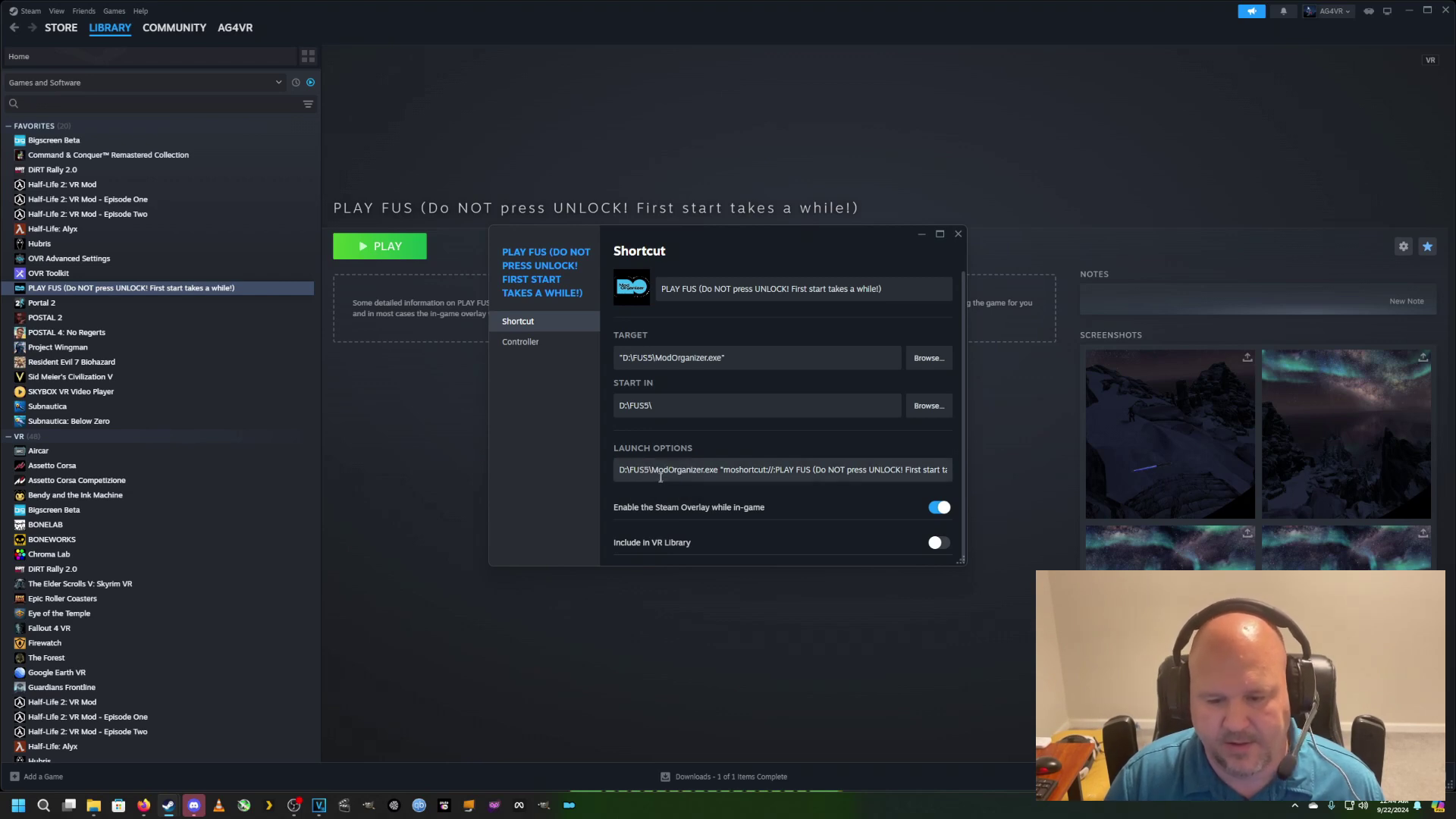
Append a space and %command% to the end of the PLAY FUS launch options, and close the properties window
key(End)
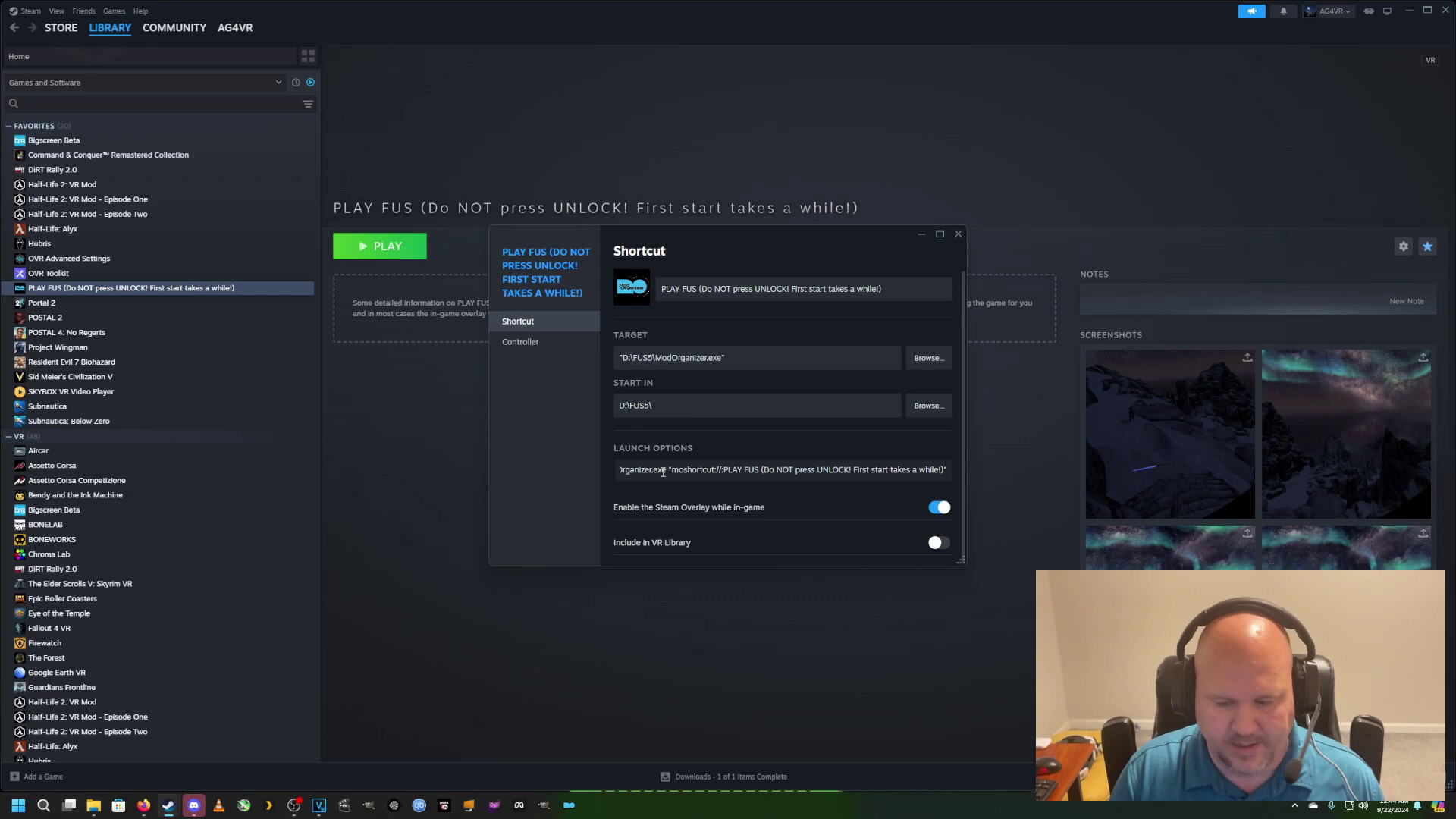
key(Home)
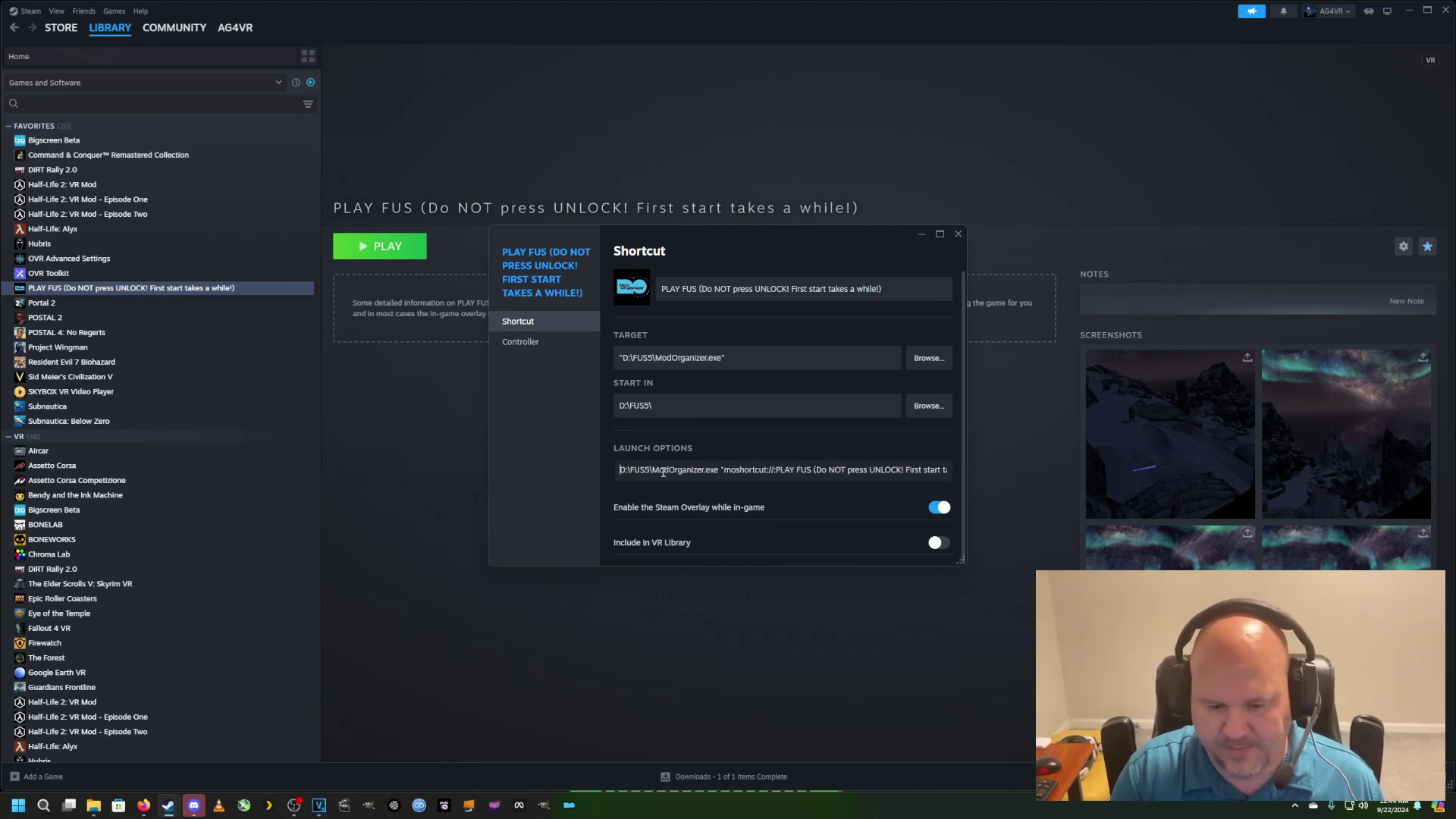
key(End)
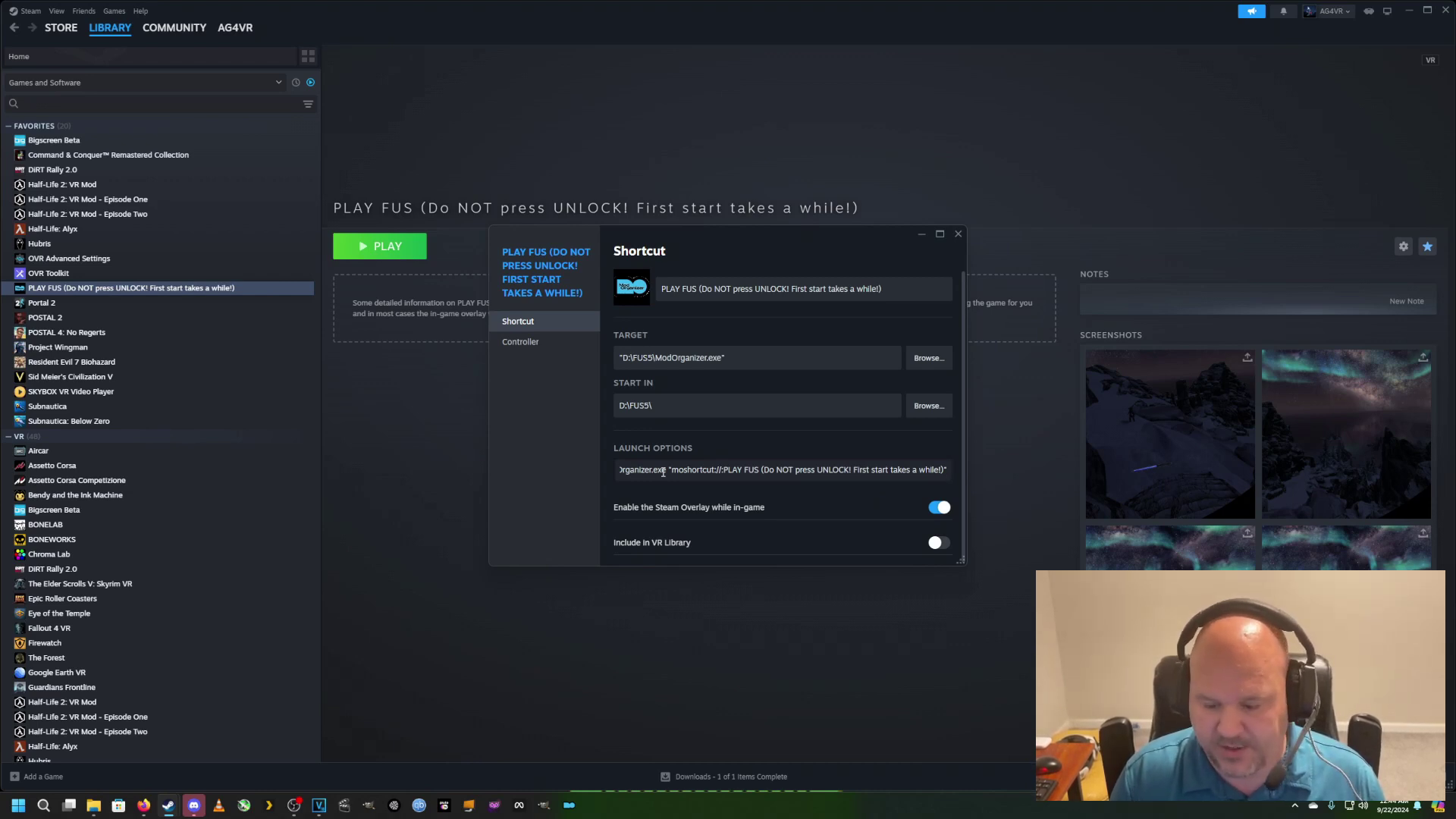
key(Home)
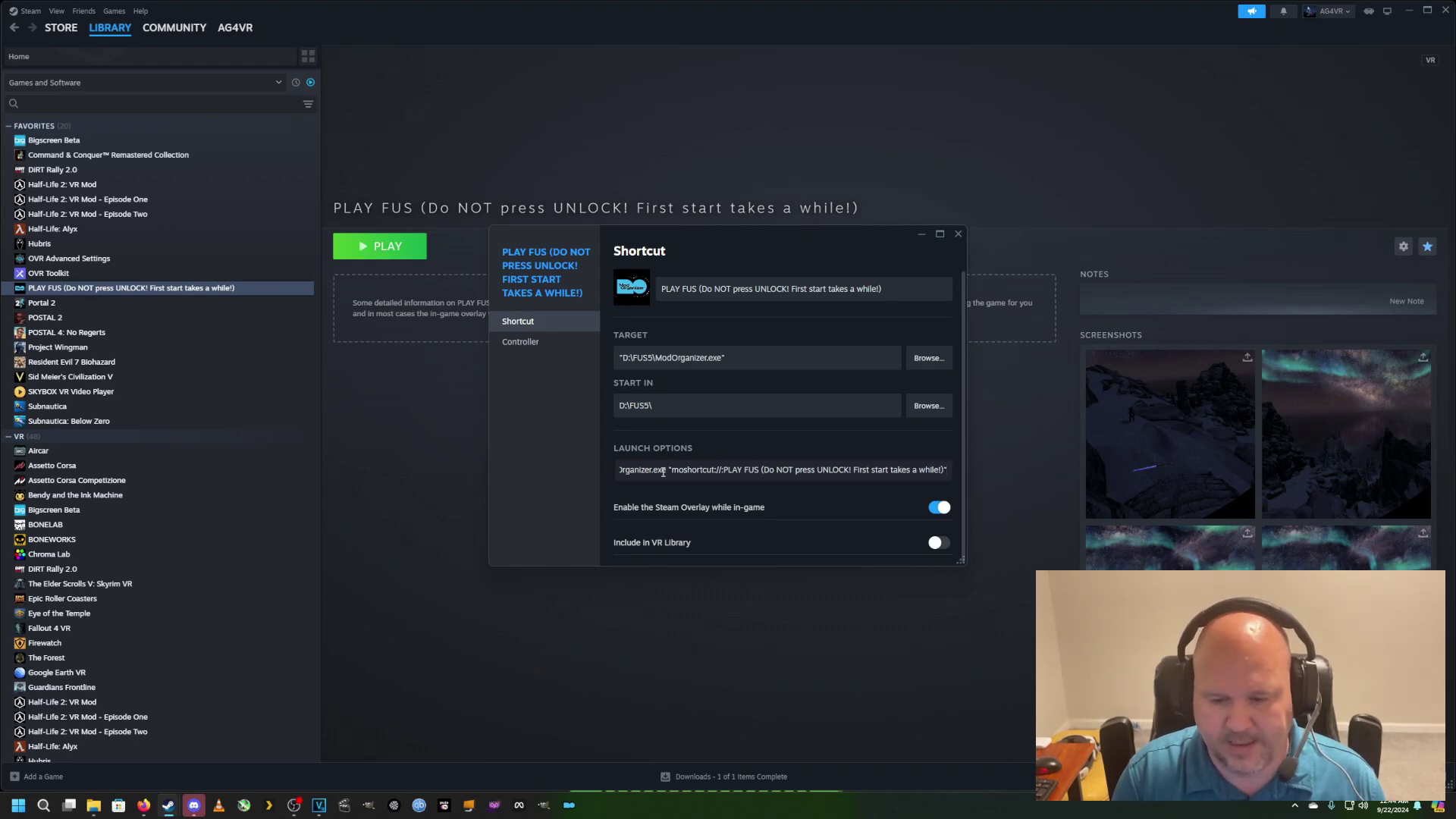
key(End)
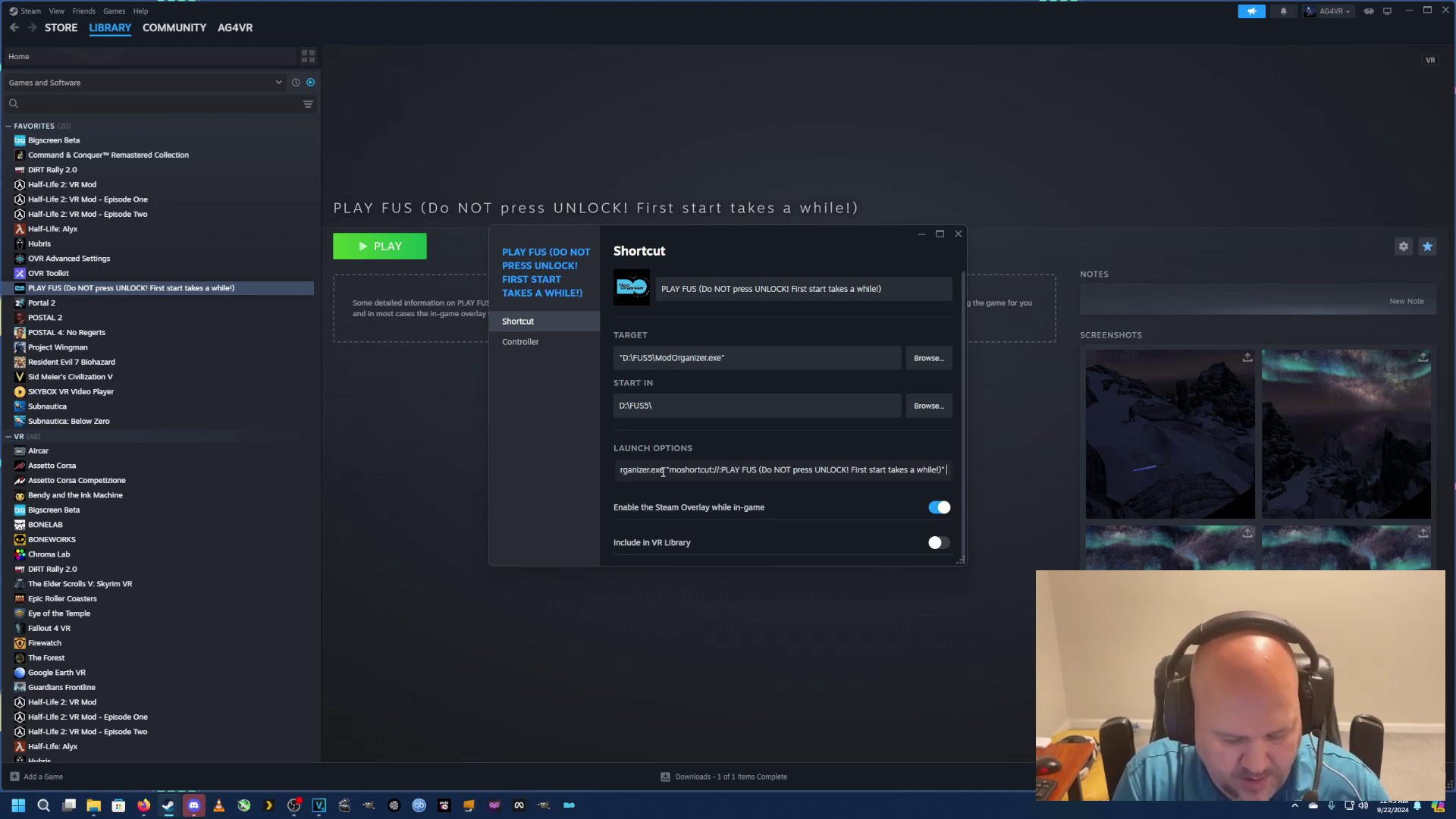
text(%command)
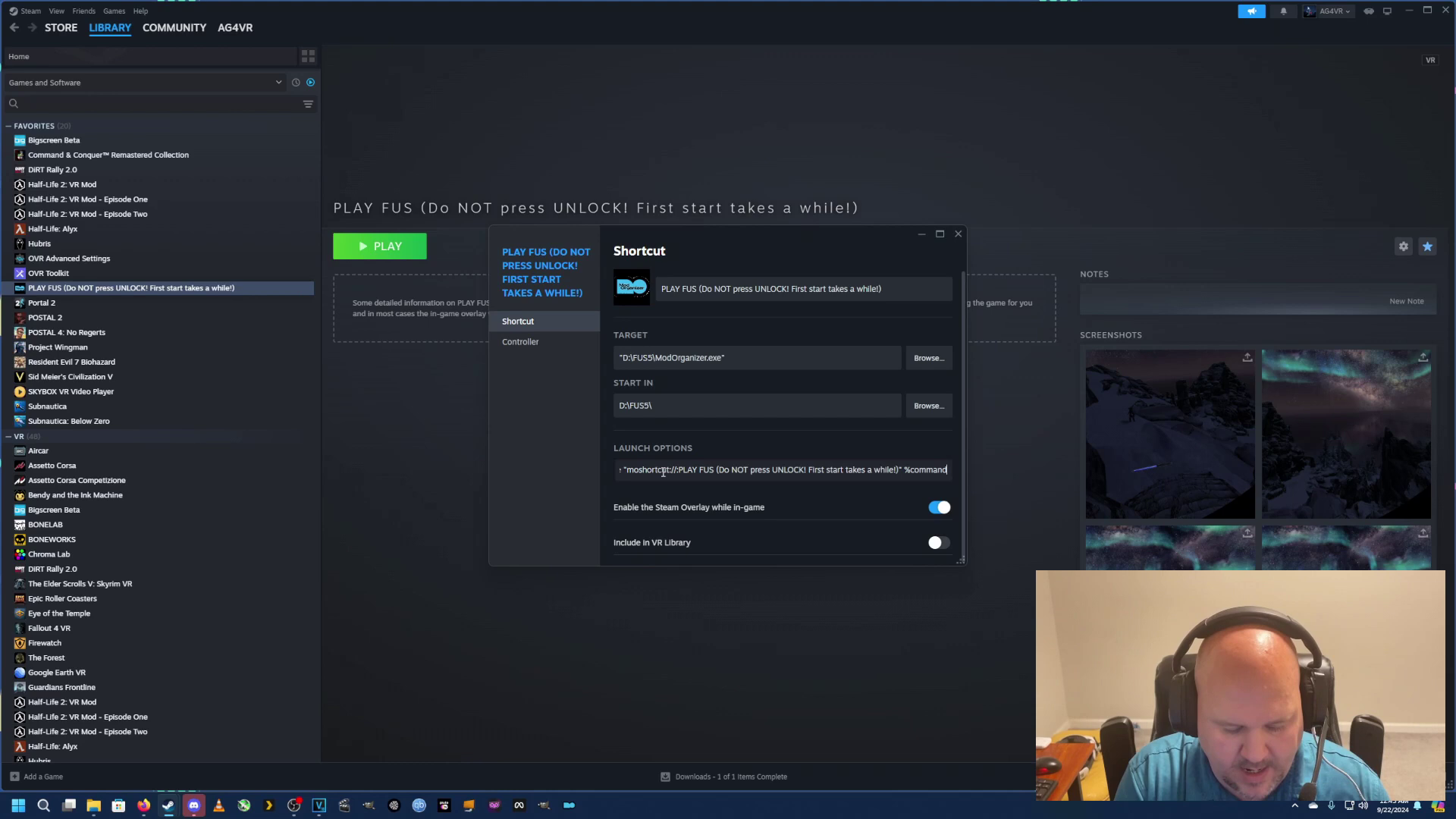
text(%)
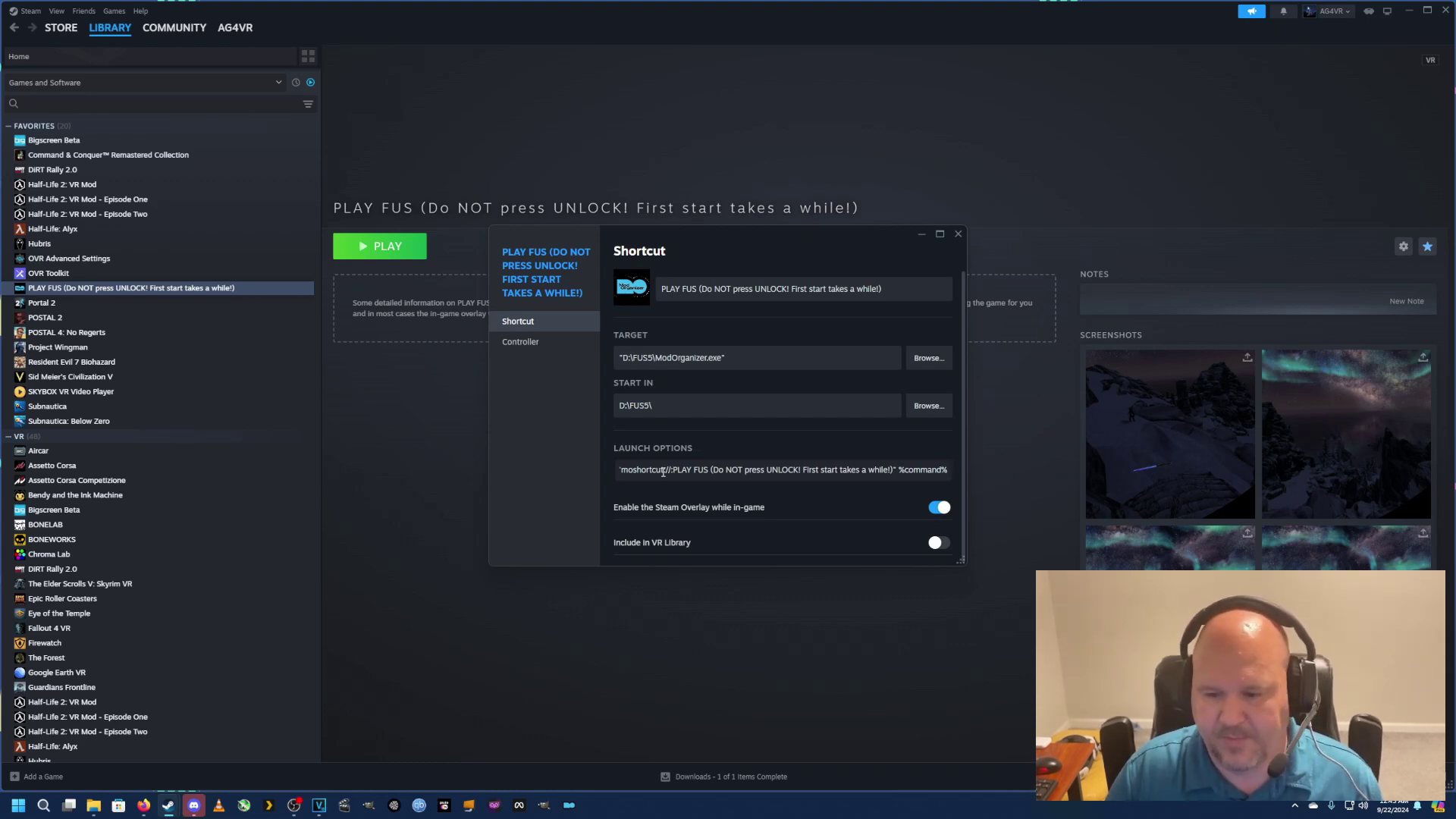
click(958, 234)
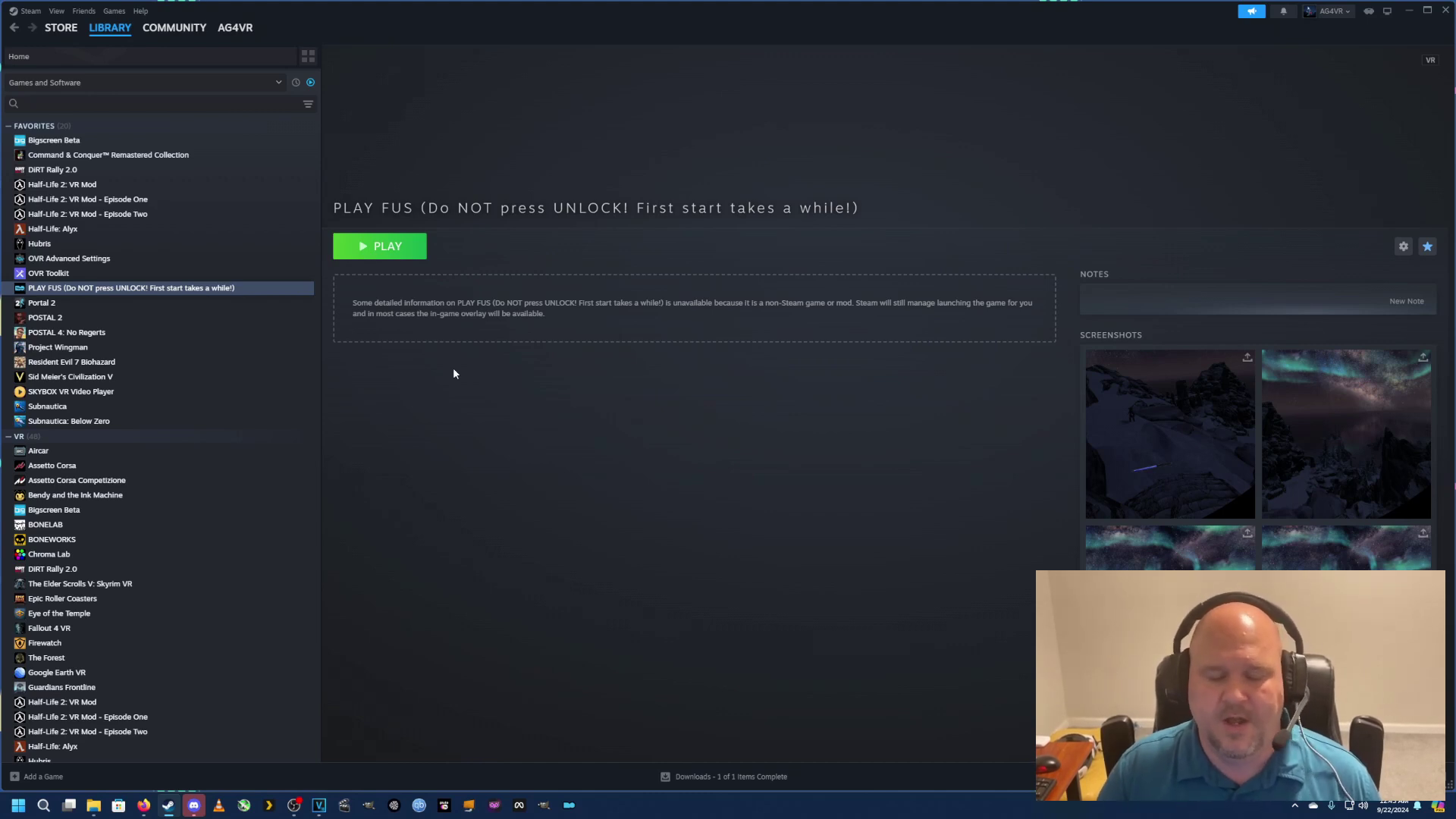
Test-launch PLAY FUS from the desktop library and close the SteamVR status window
click(386, 255)
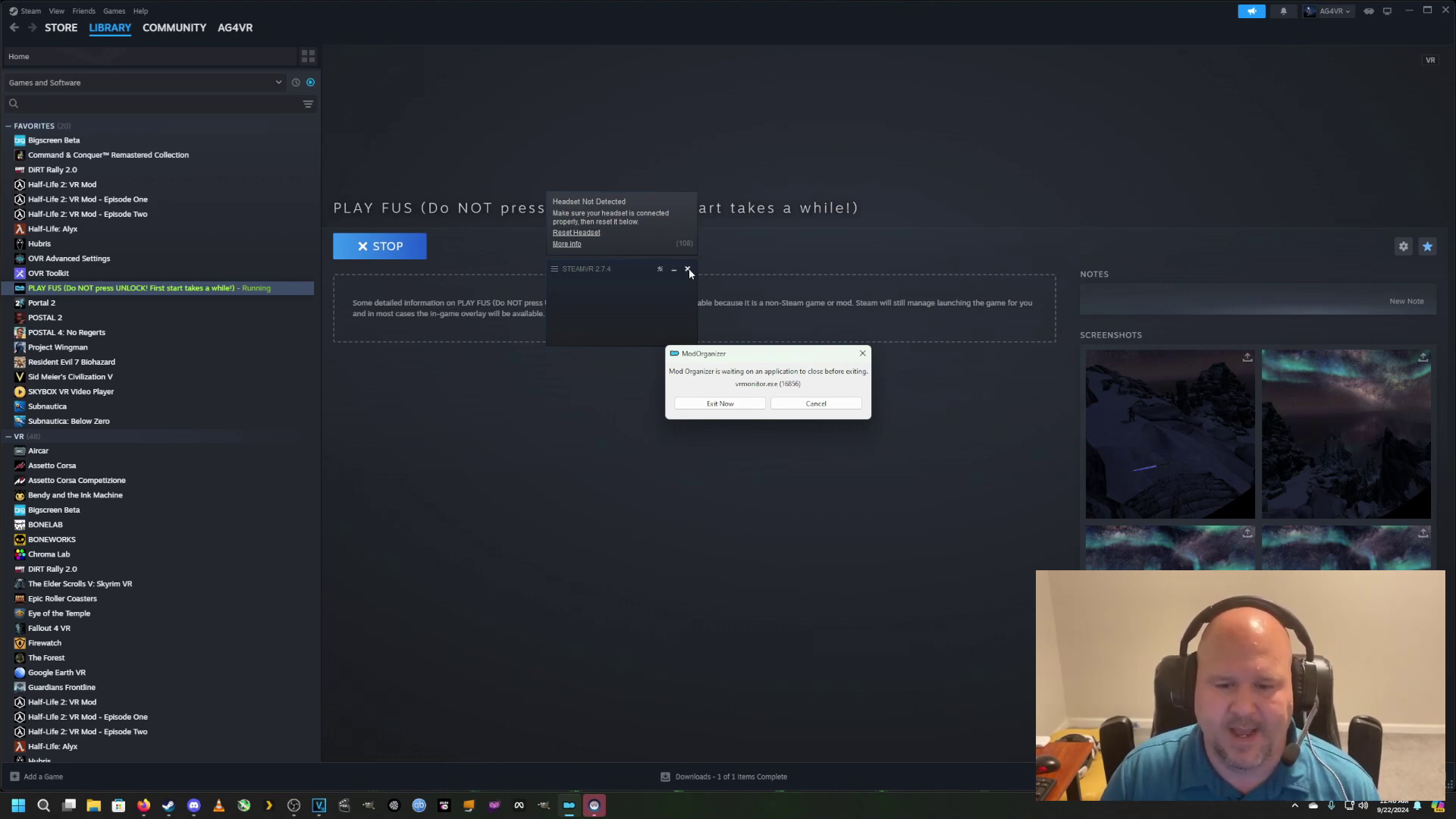
click(689, 271)
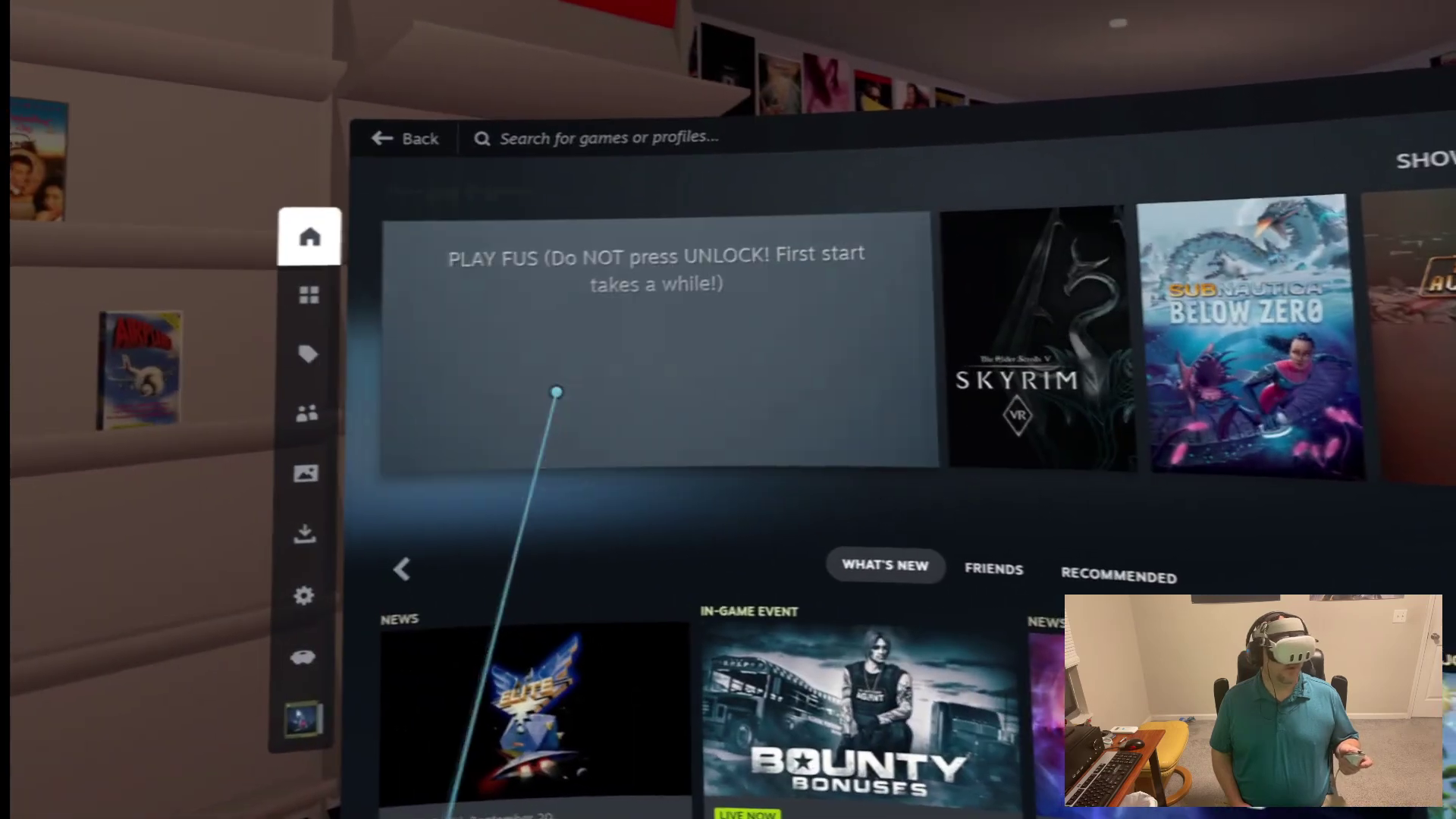
Open PLAY FUS from the Steam home screen inside the VR headset and launch it
click(500, 409)
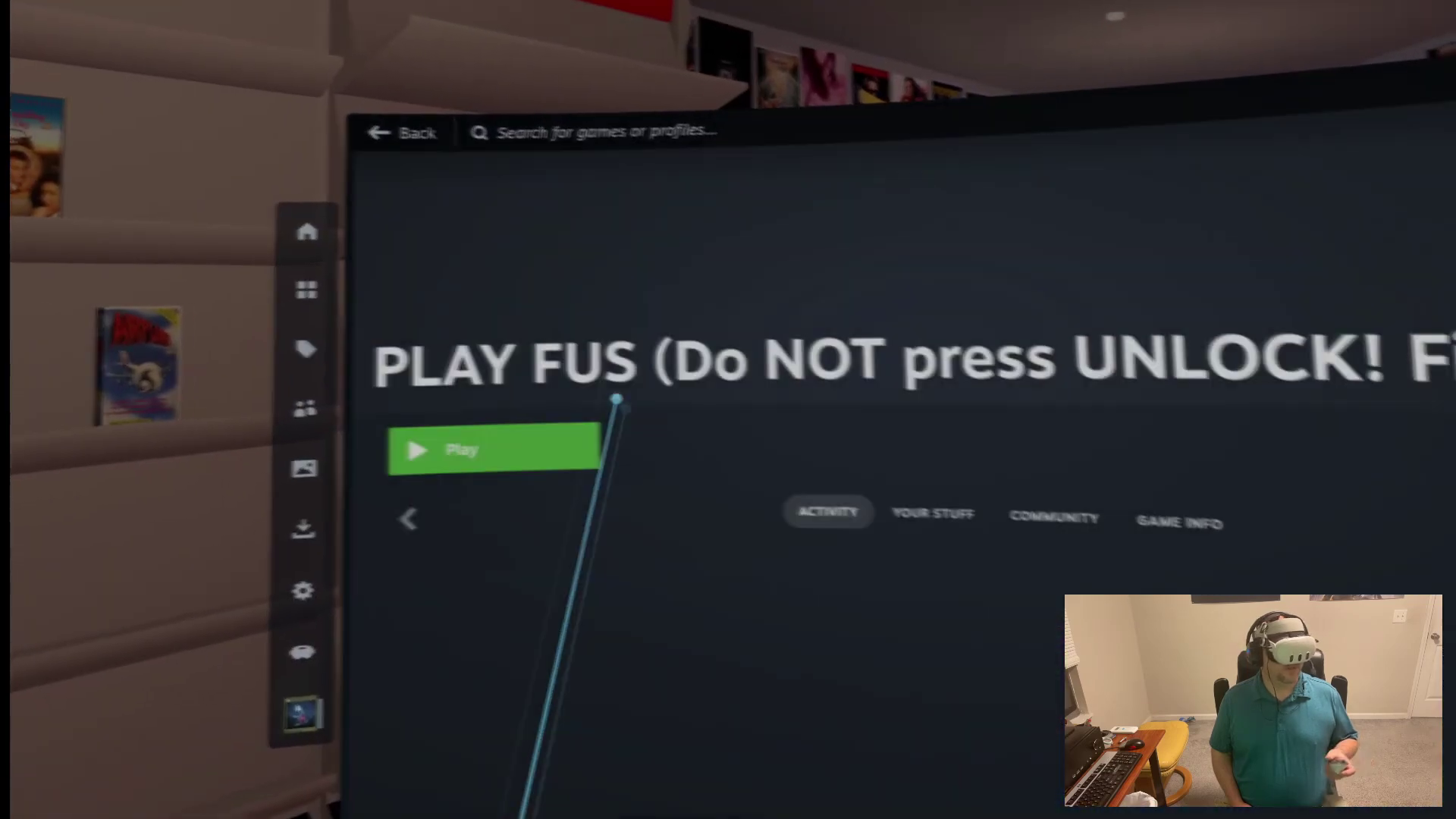
click(522, 449)
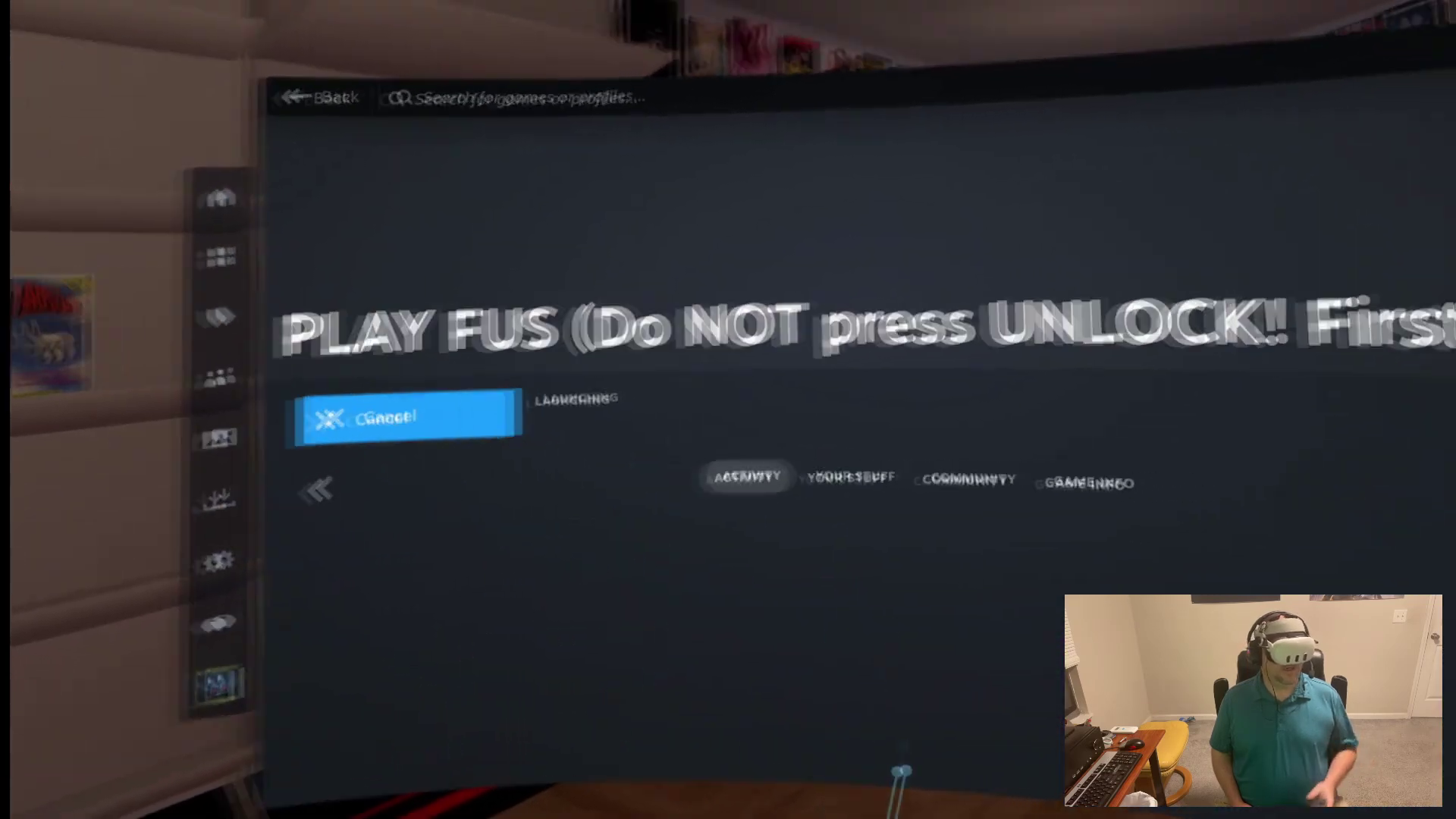